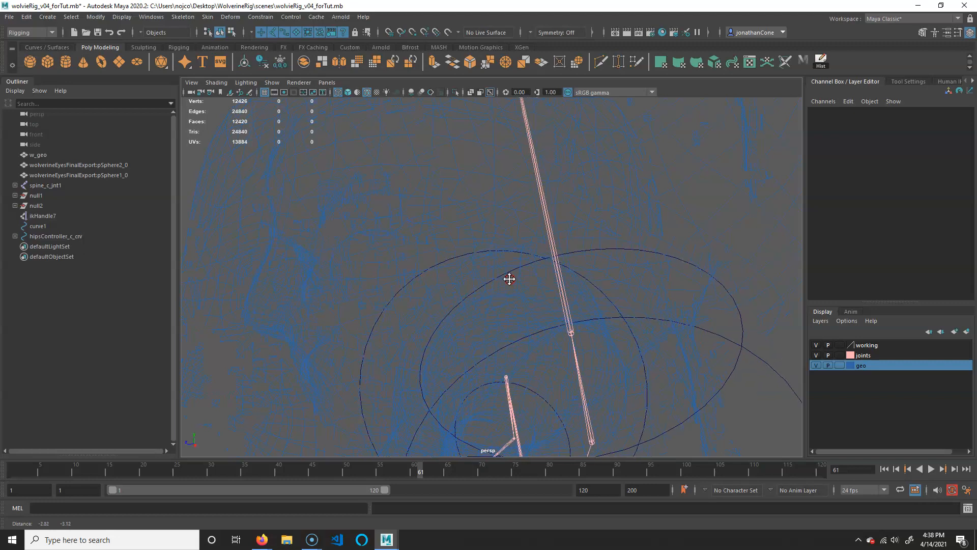
Center the pivots of both eye spheres, wolverineEyesFinalExport:pSphere1_0 and pSphere2_0.
{"action": "right_click_drag", "start_coordinate": [369, 309], "coordinate": [420, 288], "text": "alt"}
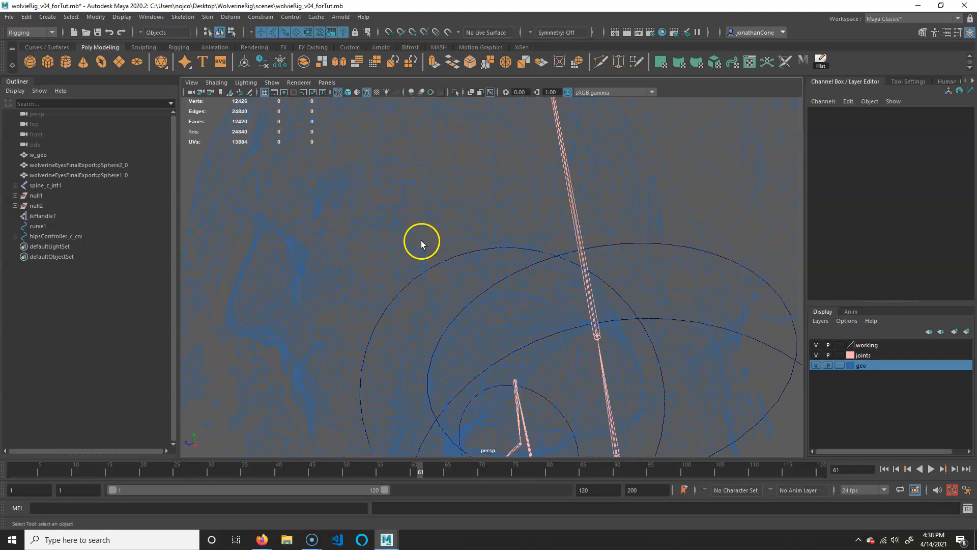
{"action": "left_click", "coordinate": [414, 270]}
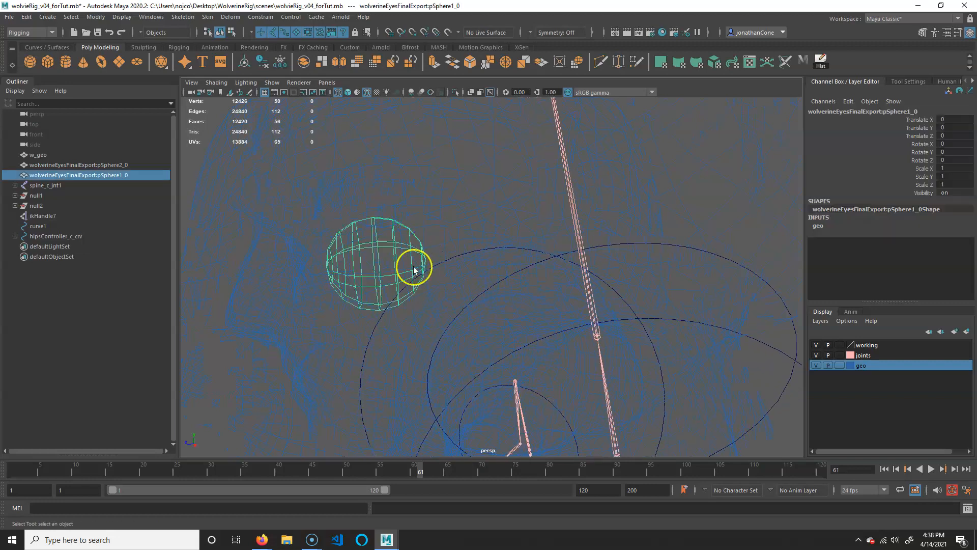
{"action": "left_click", "coordinate": [405, 165], "text": "shift"}
{"action": "right_click_drag", "start_coordinate": [428, 269], "coordinate": [375, 243], "text": "alt"}
{"action": "key", "text": "w"}
{"action": "left_click_drag", "start_coordinate": [421, 302], "coordinate": [444, 302], "text": "alt"}
{"action": "right_click_drag", "start_coordinate": [457, 296], "coordinate": [297, 313], "text": "alt"}
{"action": "middle_click_drag", "start_coordinate": [526, 349], "coordinate": [528, 326], "text": "alt"}
{"action": "right_click_drag", "start_coordinate": [352, 304], "coordinate": [582, 299], "text": "alt"}
{"action": "right_click_drag", "start_coordinate": [397, 283], "coordinate": [521, 255], "text": "alt"}
{"action": "middle_click_drag", "start_coordinate": [521, 255], "coordinate": [489, 391], "text": "alt"}
{"action": "right_click_drag", "start_coordinate": [448, 374], "coordinate": [518, 340], "text": "alt"}
{"action": "left_click", "coordinate": [95, 17]}
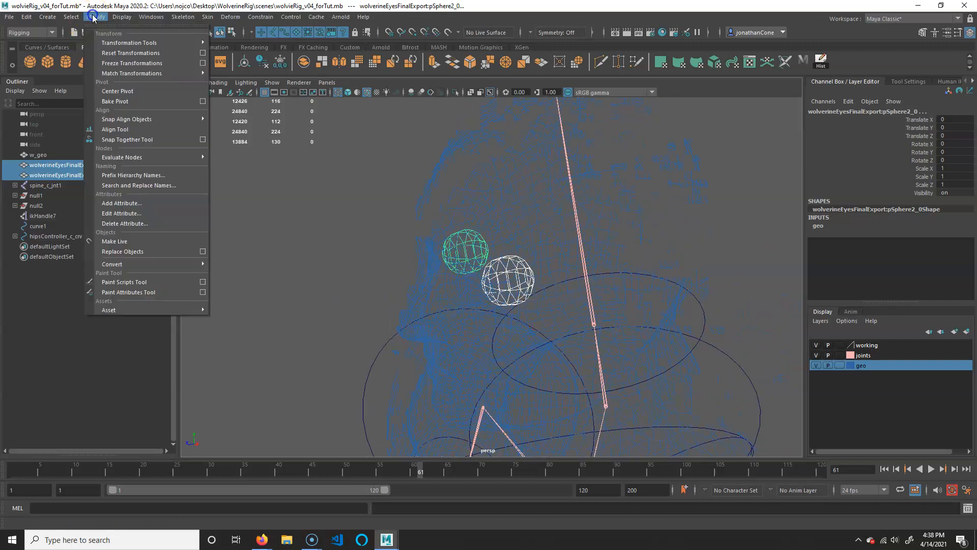
{"action": "left_click", "coordinate": [131, 92]}
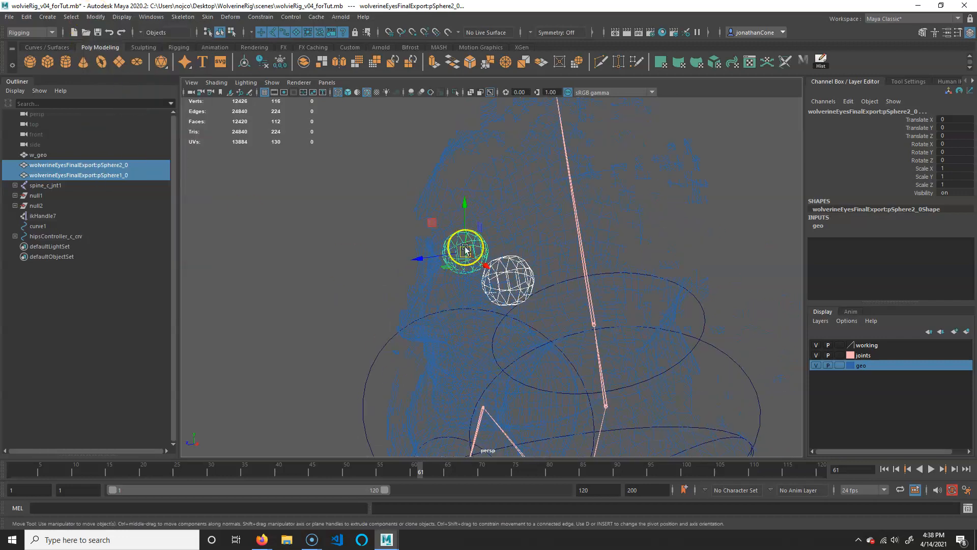
Display the model shaded with textures and move both eyeballs forward to Translate Z 0.899 so they fill the eye sockets.
{"action": "key", "text": "5"}
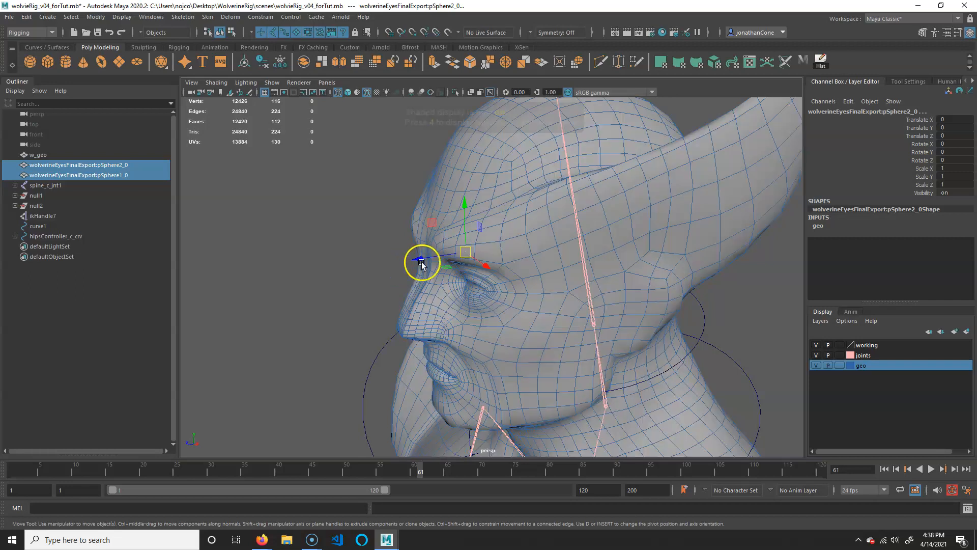
{"action": "key", "text": "4"}
{"action": "key", "text": "6"}
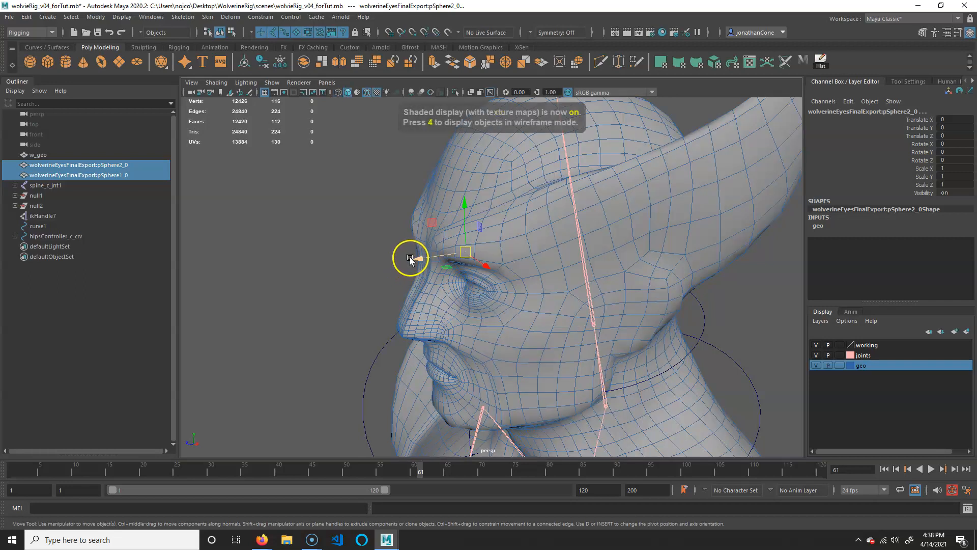
{"action": "mouse_move", "coordinate": [444, 281]}
{"action": "left_mouse_down", "text": "alt"}
{"action": "mouse_move", "coordinate": [454, 273]}
{"action": "mouse_move", "coordinate": [436, 246]}
{"action": "mouse_move", "coordinate": [402, 258]}
{"action": "mouse_move", "coordinate": [482, 277]}
{"action": "mouse_move", "coordinate": [552, 255]}
{"action": "mouse_move", "coordinate": [535, 279]}
{"action": "left_mouse_up", "text": "alt"}
{"action": "key", "text": "f"}
{"action": "left_click_drag", "start_coordinate": [349, 287], "coordinate": [436, 332], "text": "alt"}
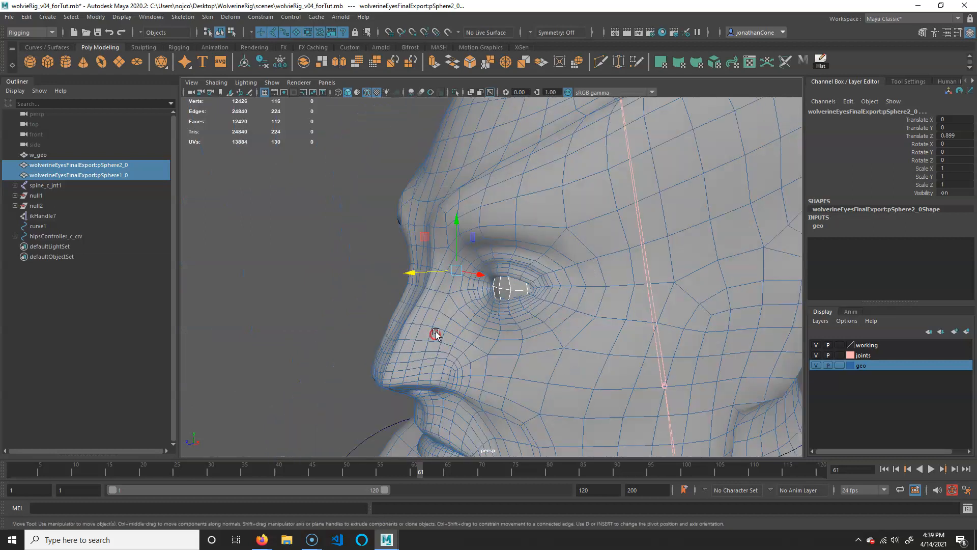
{"action": "left_click_drag", "start_coordinate": [503, 311], "coordinate": [616, 273], "text": "alt"}
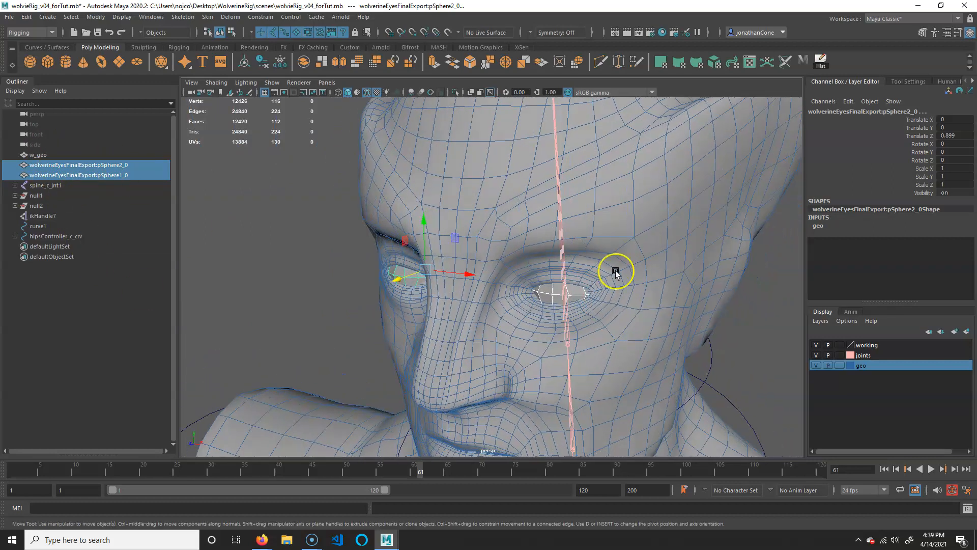
Group the two eyeballs and name the group eyeBall_grp.
{"action": "key", "text": "ctrl+g"}
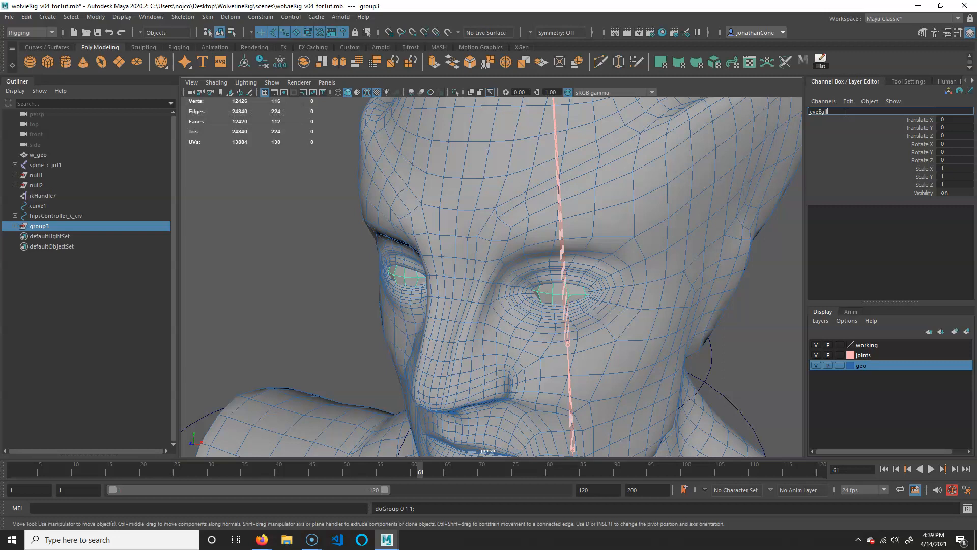
{"action": "key", "text": "Return"}
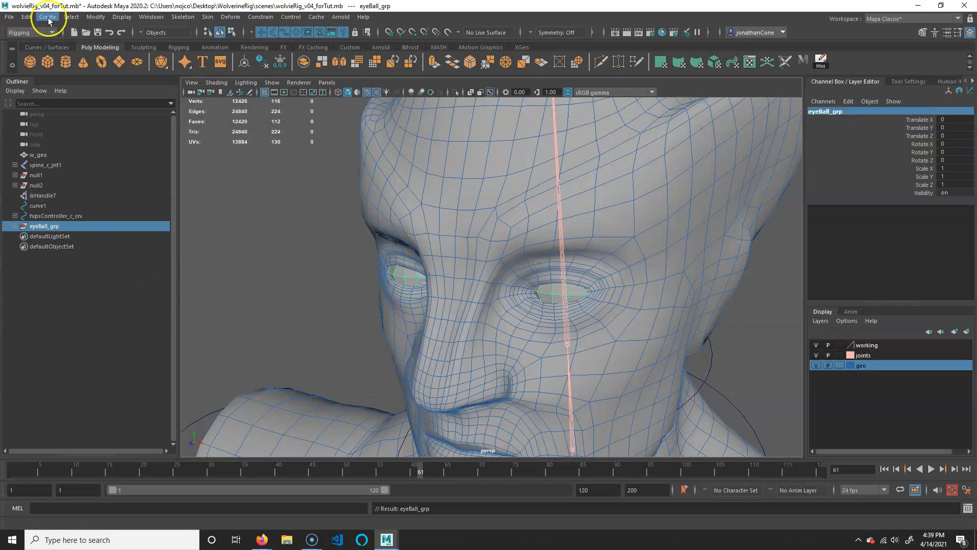
{"action": "left_click", "coordinate": [122, 17]}
{"action": "mouse_move", "coordinate": [164, 134]}
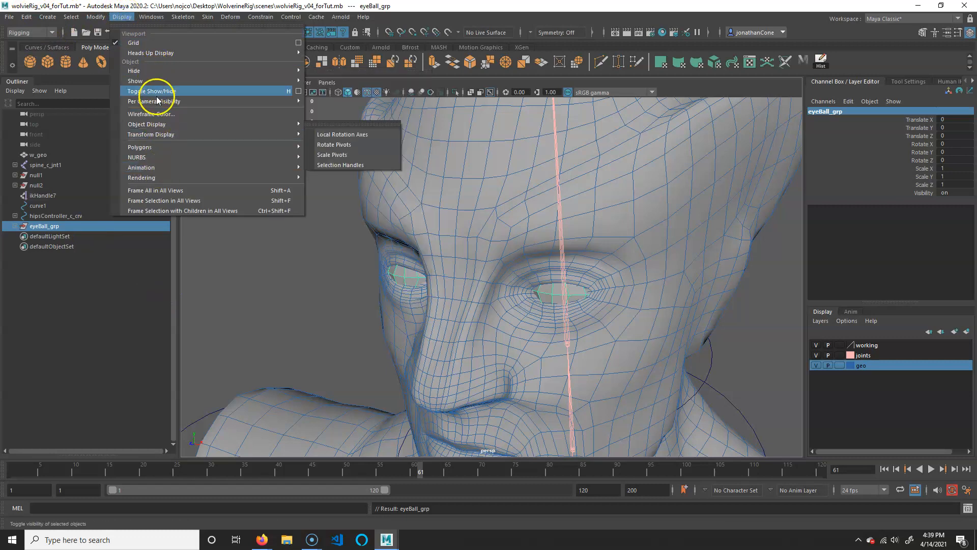
{"action": "mouse_move", "coordinate": [96, 17]}
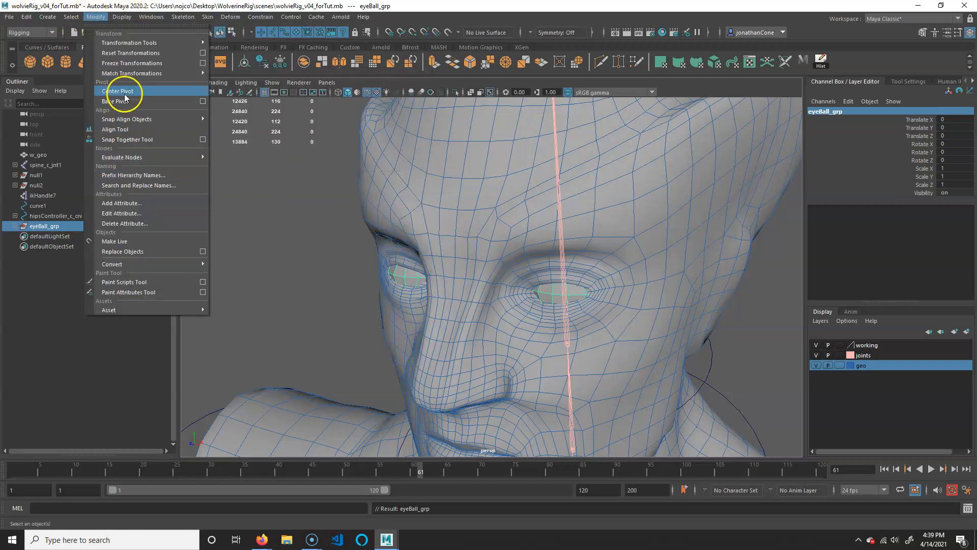
{"action": "left_click", "coordinate": [124, 131]}
Try rotating the head's FK controller to test whether the eyeballs follow, and undo the rotations.
{"action": "left_click_drag", "start_coordinate": [458, 258], "coordinate": [585, 327], "text": "alt"}
{"action": "right_click_drag", "start_coordinate": [612, 356], "coordinate": [529, 311], "text": "alt"}
{"action": "left_click", "coordinate": [642, 281]}
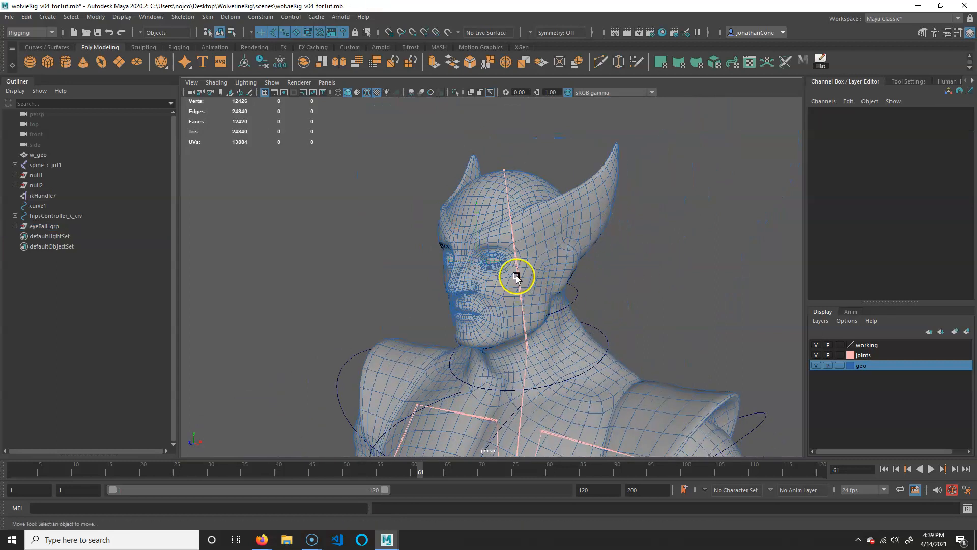
{"action": "left_click_drag", "start_coordinate": [590, 290], "coordinate": [590, 291]}
{"action": "key", "text": "e"}
{"action": "left_click_drag", "start_coordinate": [522, 284], "coordinate": [574, 273]}
{"action": "left_click_drag", "start_coordinate": [584, 313], "coordinate": [563, 321], "text": "alt"}
{"action": "key", "text": "ctrl+z"}
{"action": "left_click_drag", "start_coordinate": [408, 305], "coordinate": [532, 286], "text": "alt"}
{"action": "key", "text": "ctrl+z"}
{"action": "right_click_drag", "start_coordinate": [428, 324], "coordinate": [526, 325], "text": "alt"}
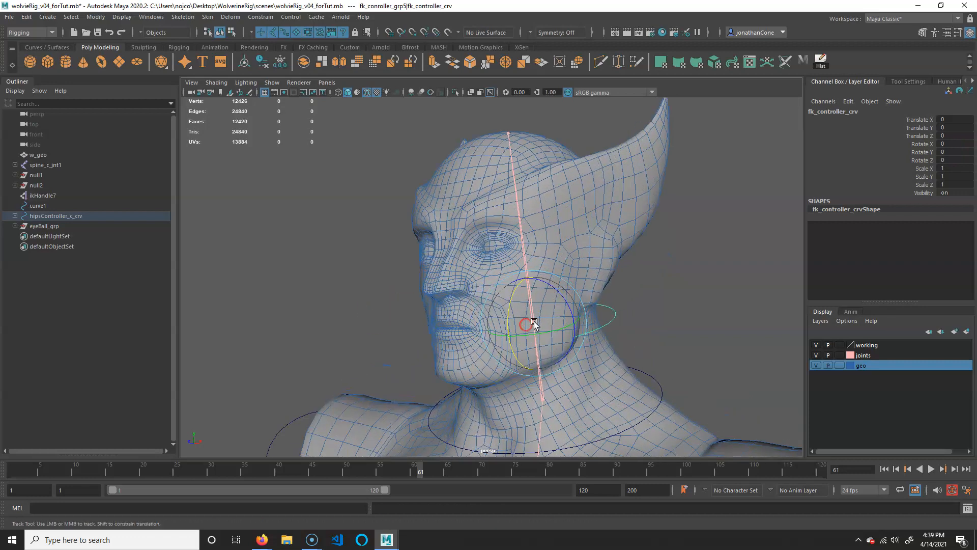
{"action": "left_click_drag", "start_coordinate": [526, 324], "coordinate": [528, 313], "text": "alt"}
{"action": "right_click_drag", "start_coordinate": [467, 333], "coordinate": [521, 332], "text": "alt"}
{"action": "left_click_drag", "start_coordinate": [536, 343], "coordinate": [500, 316], "text": "alt"}
{"action": "key", "text": "ctrl+z"}
{"action": "right_click_drag", "start_coordinate": [500, 317], "coordinate": [518, 315], "text": "alt"}
{"action": "middle_click_drag", "start_coordinate": [519, 315], "coordinate": [506, 329], "text": "alt"}
Parent-constrain eyeBall_grp to the head joint head_c_jnt2.
{"action": "left_click", "coordinate": [697, 258]}
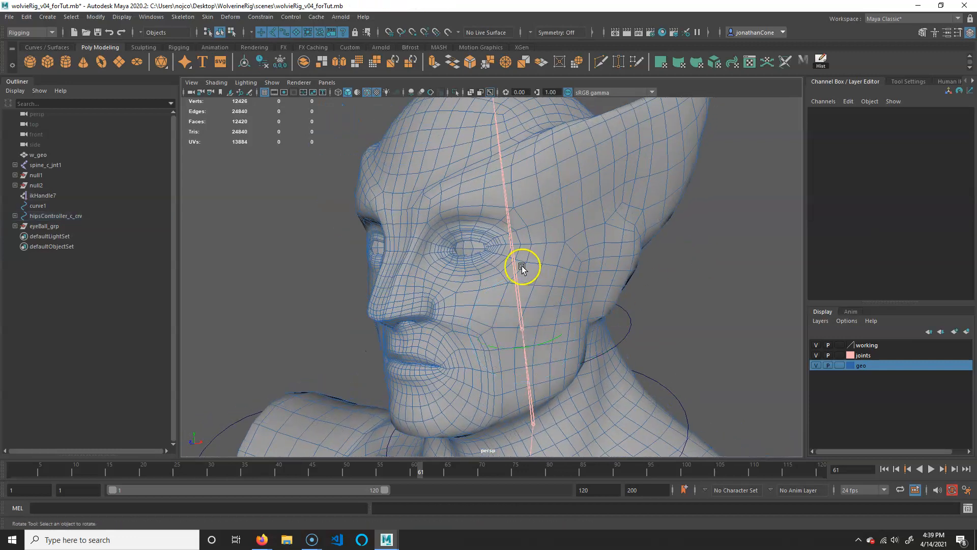
{"action": "left_click", "coordinate": [514, 270]}
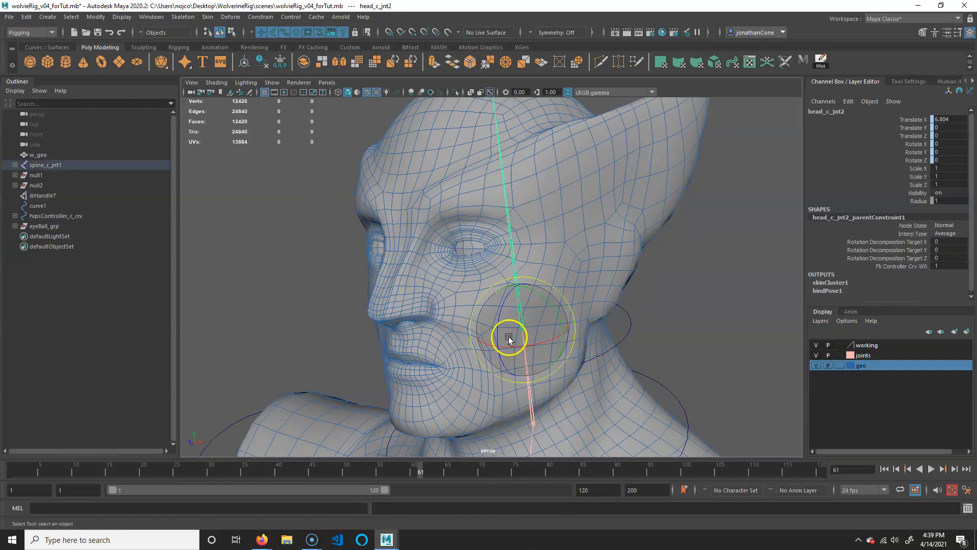
{"action": "key", "text": "q"}
{"action": "left_click_drag", "start_coordinate": [504, 318], "coordinate": [510, 288], "text": "alt"}
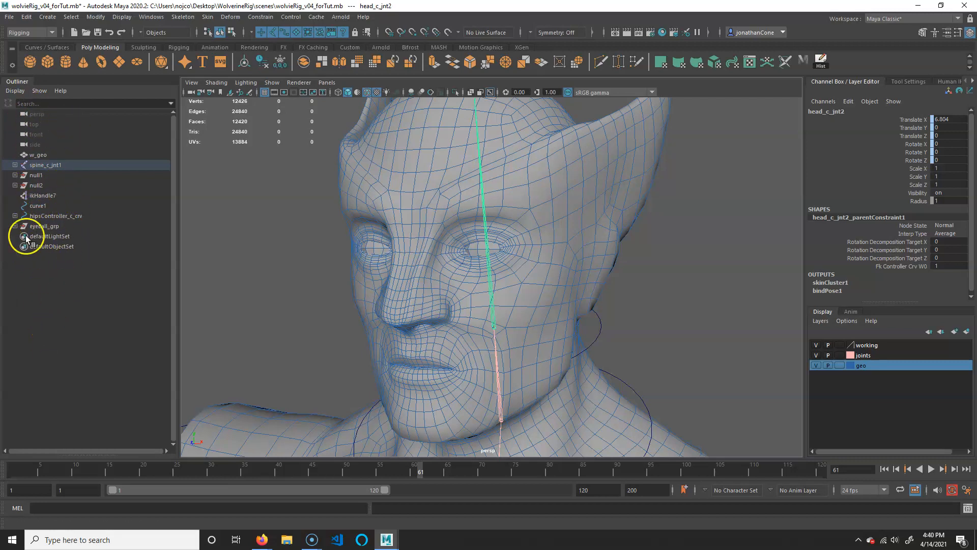
{"action": "left_click", "coordinate": [467, 230]}
{"action": "left_click", "coordinate": [47, 226]}
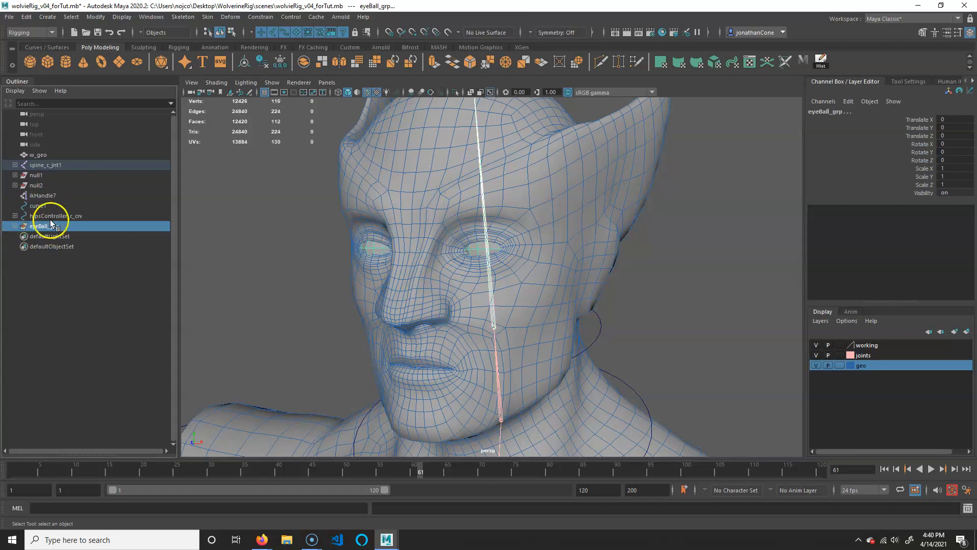
{"action": "left_click", "coordinate": [260, 16]}
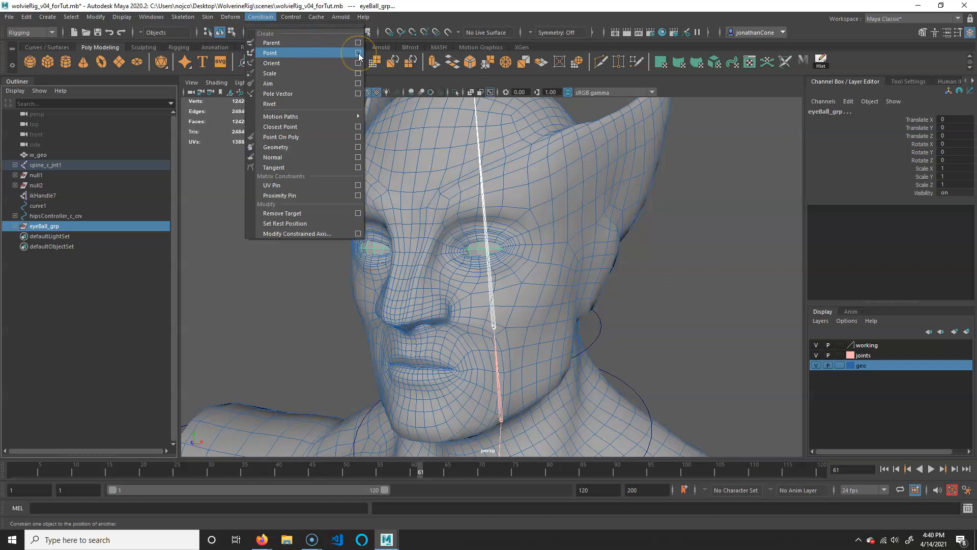
{"action": "left_click", "coordinate": [298, 41]}
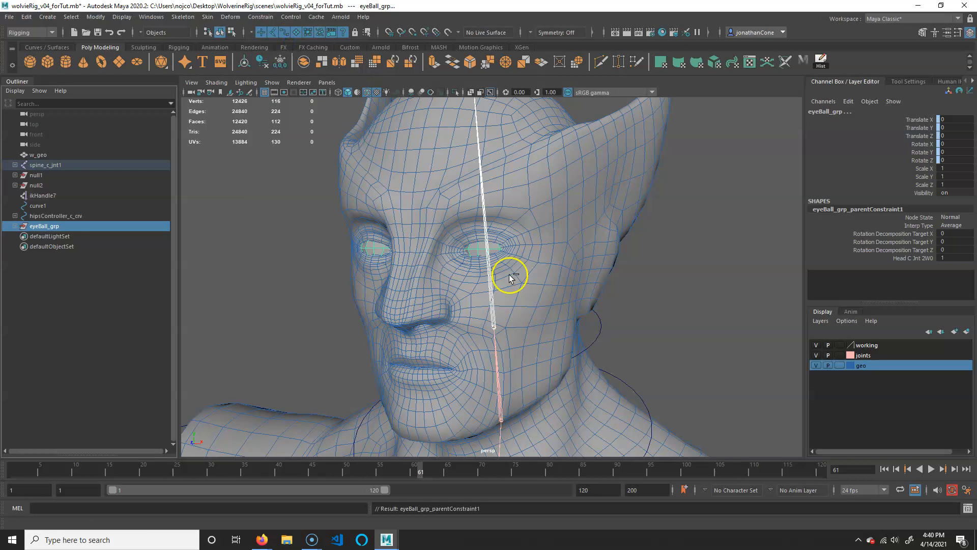
Rotate the head controller in several directions to check that the constrained eyeballs travel with the head, and undo the rotations.
{"action": "left_click", "coordinate": [602, 325]}
{"action": "scroll", "coordinate": [601, 314], "scroll_direction": "down", "scroll_amount": 3}
{"action": "key", "text": "e"}
{"action": "left_click_drag", "start_coordinate": [477, 304], "coordinate": [497, 307]}
{"action": "key", "text": "ctrl+z"}
{"action": "right_click_drag", "start_coordinate": [428, 308], "coordinate": [535, 308], "text": "alt"}
{"action": "left_click_drag", "start_coordinate": [497, 312], "coordinate": [539, 298]}
{"action": "left_click_drag", "start_coordinate": [682, 278], "coordinate": [560, 278], "text": "alt"}
{"action": "left_click_drag", "start_coordinate": [742, 280], "coordinate": [540, 292], "text": "alt"}
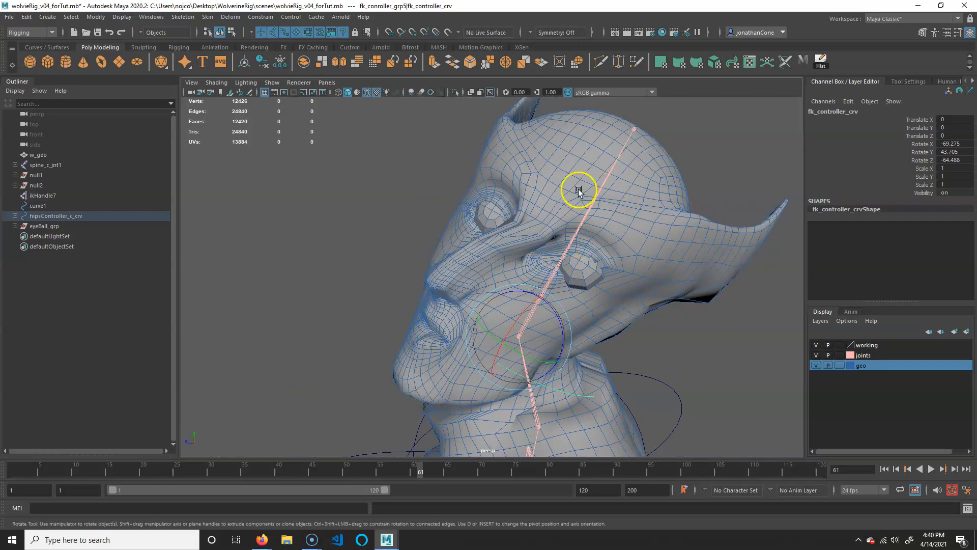
{"action": "key", "text": "ctrl+z"}
{"action": "left_click_drag", "start_coordinate": [563, 348], "coordinate": [487, 351], "text": "alt"}
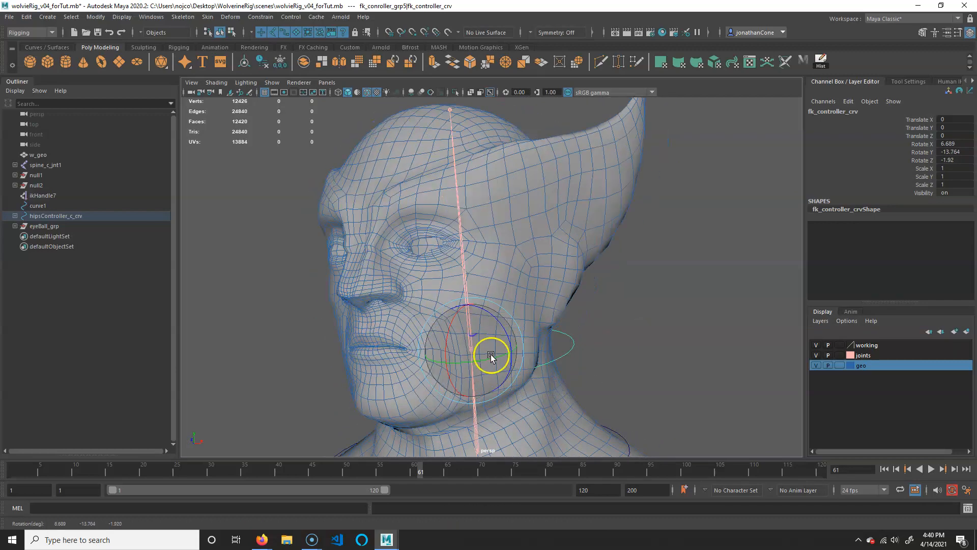
{"action": "key", "text": "ctrl+z"}
Select the eyeball wolverineEyesFinalExport:pSphere1_0 and examine its rotation pivot and fit within the socket from several angles.
{"action": "left_click_drag", "start_coordinate": [462, 229], "coordinate": [419, 280], "text": "alt"}
{"action": "right_click_drag", "start_coordinate": [419, 280], "coordinate": [459, 293], "text": "alt"}
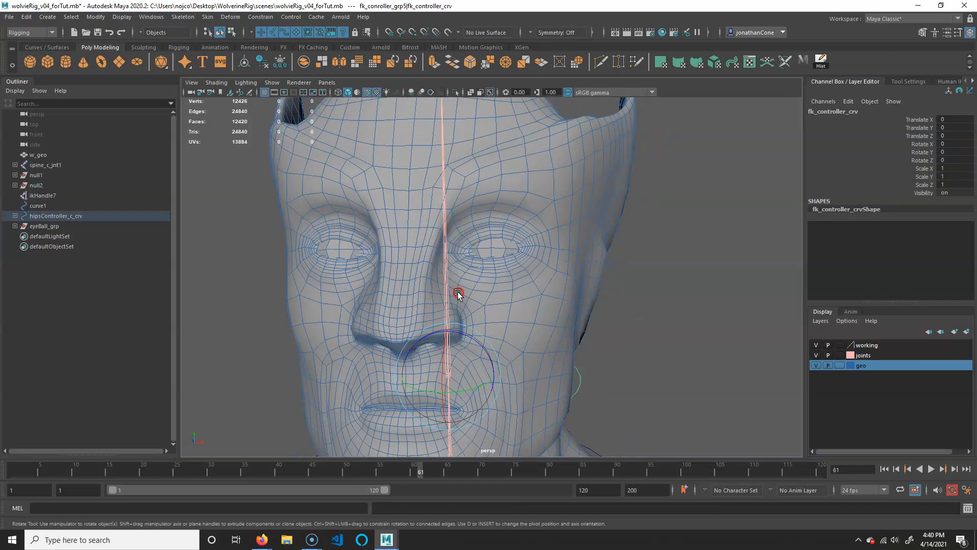
{"action": "left_click", "coordinate": [497, 248]}
{"action": "left_click_drag", "start_coordinate": [496, 249], "coordinate": [402, 310], "text": "alt"}
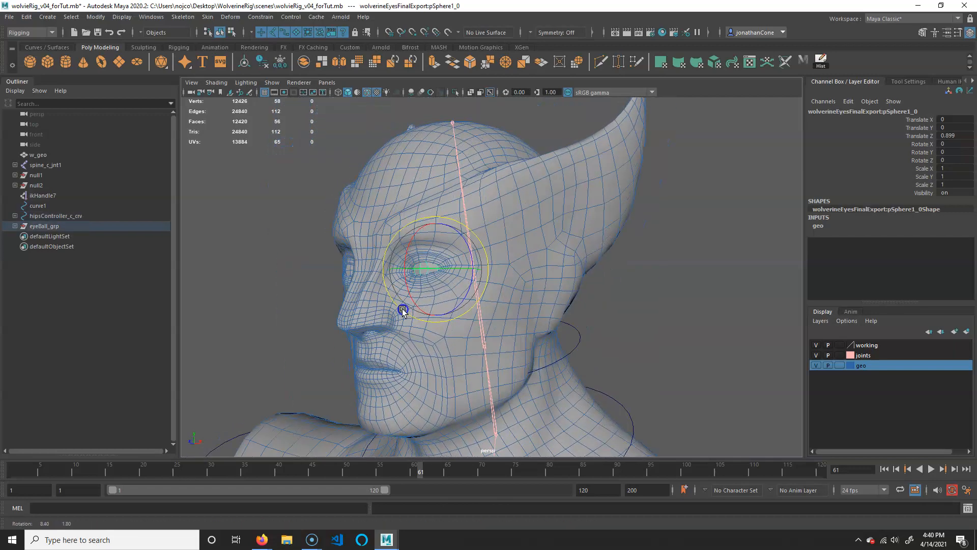
{"action": "right_click_drag", "start_coordinate": [403, 310], "coordinate": [475, 323], "text": "alt"}
{"action": "middle_click_drag", "start_coordinate": [390, 270], "coordinate": [438, 259], "text": "alt"}
{"action": "right_click_drag", "start_coordinate": [314, 293], "coordinate": [286, 292], "text": "alt"}
{"action": "left_click_drag", "start_coordinate": [286, 292], "coordinate": [328, 293], "text": "alt"}
{"action": "right_click_drag", "start_coordinate": [329, 293], "coordinate": [470, 322], "text": "alt"}
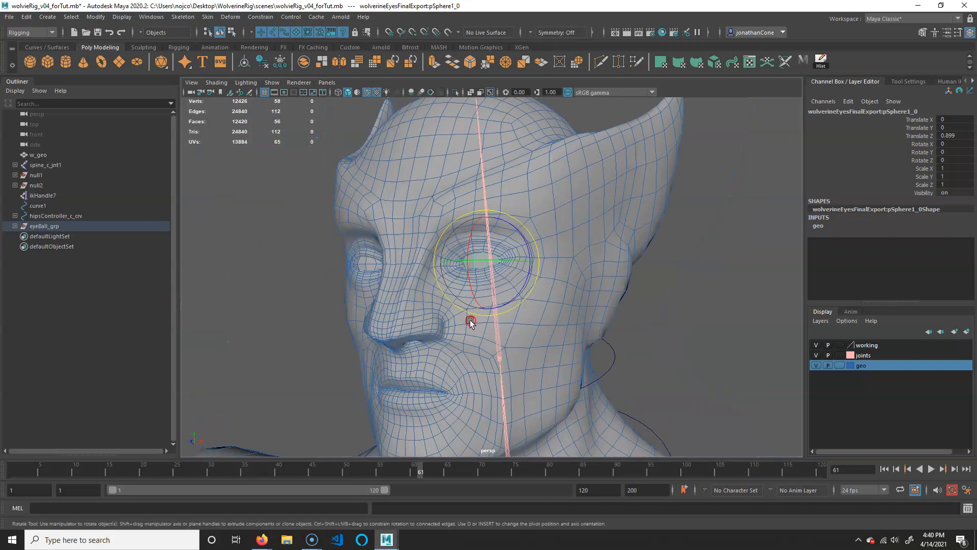
{"action": "right_click_drag", "start_coordinate": [599, 326], "coordinate": [529, 320], "text": "alt"}
{"action": "middle_click_drag", "start_coordinate": [569, 361], "coordinate": [547, 335], "text": "alt"}
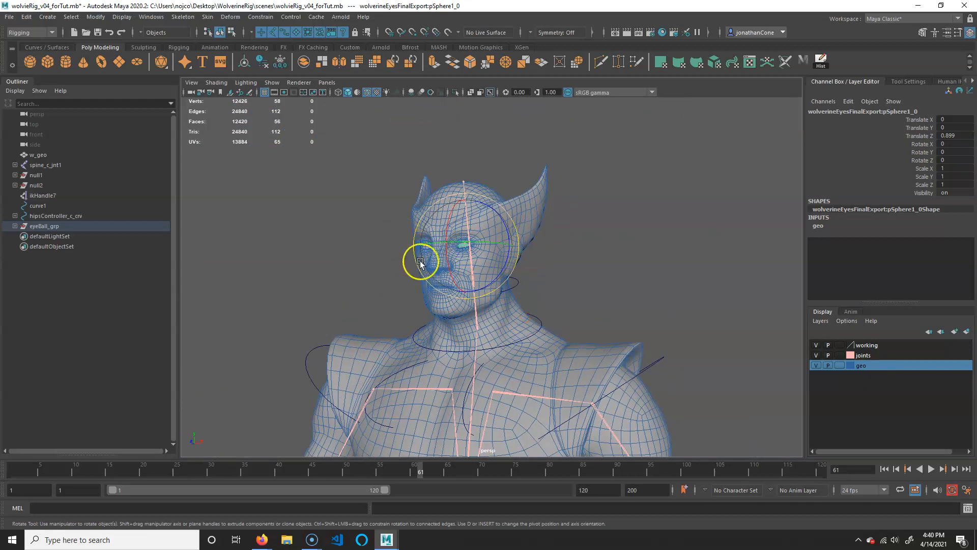
{"action": "left_click", "coordinate": [672, 262]}
Create a NURBS circle for the eye control.
{"action": "right_click_drag", "start_coordinate": [624, 291], "coordinate": [535, 326], "text": "alt"}
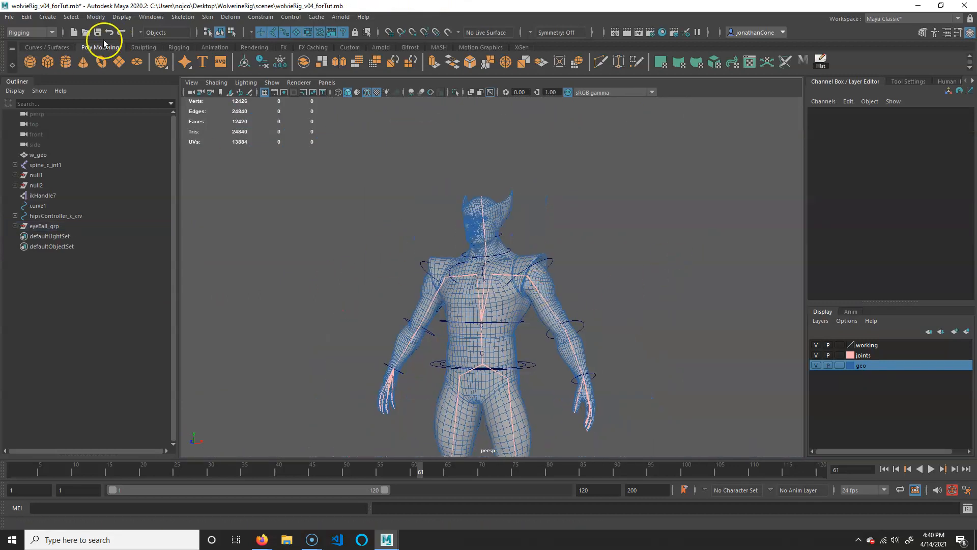
{"action": "left_click", "coordinate": [47, 18]}
{"action": "mouse_move", "coordinate": [88, 44]}
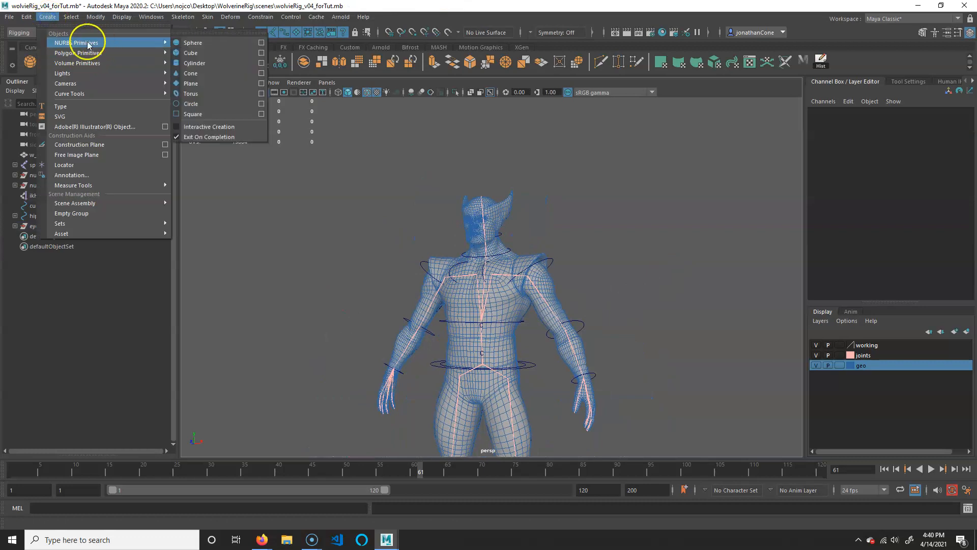
{"action": "left_click", "coordinate": [199, 105]}
Move the circle up and forward in front of the face, to about Translate Y 140.2 and Translate Z 36.4.
{"action": "right_click_drag", "start_coordinate": [600, 288], "coordinate": [540, 314], "text": "alt"}
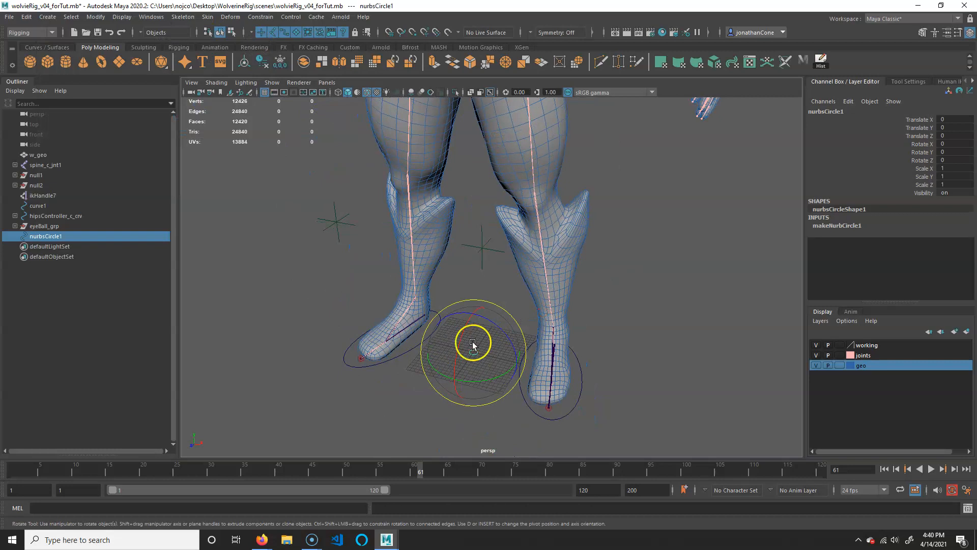
{"action": "middle_click_drag", "start_coordinate": [530, 339], "coordinate": [526, 358], "text": "alt"}
{"action": "key", "text": "w"}
{"action": "left_click_drag", "start_coordinate": [561, 356], "coordinate": [480, 334], "text": "alt"}
{"action": "middle_click_drag", "start_coordinate": [480, 334], "coordinate": [552, 379], "text": "alt"}
{"action": "left_click_drag", "start_coordinate": [555, 381], "coordinate": [479, 329], "text": "alt"}
{"action": "middle_click_drag", "start_coordinate": [479, 329], "coordinate": [502, 365], "text": "alt"}
{"action": "left_click_drag", "start_coordinate": [480, 375], "coordinate": [317, 27]}
{"action": "middle_click_drag", "start_coordinate": [442, 245], "coordinate": [453, 449], "text": "alt"}
{"action": "left_click_drag", "start_coordinate": [453, 449], "coordinate": [488, 433], "text": "alt"}
{"action": "middle_click_drag", "start_coordinate": [407, 219], "coordinate": [415, 336], "text": "alt"}
{"action": "left_click_drag", "start_coordinate": [386, 305], "coordinate": [378, 65]}
{"action": "middle_click_drag", "start_coordinate": [414, 112], "coordinate": [415, 337], "text": "alt"}
{"action": "left_click_drag", "start_coordinate": [384, 319], "coordinate": [382, 308]}
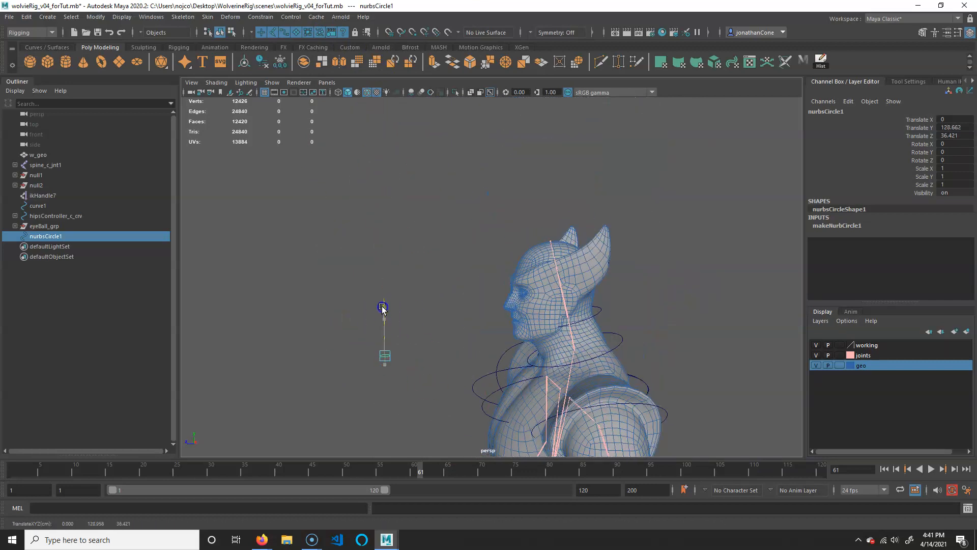
Set the circle's Rotate X to 90 so it stands upright facing the head.
{"action": "right_click_drag", "start_coordinate": [269, 308], "coordinate": [572, 281], "text": "alt"}
{"action": "key", "text": "e"}
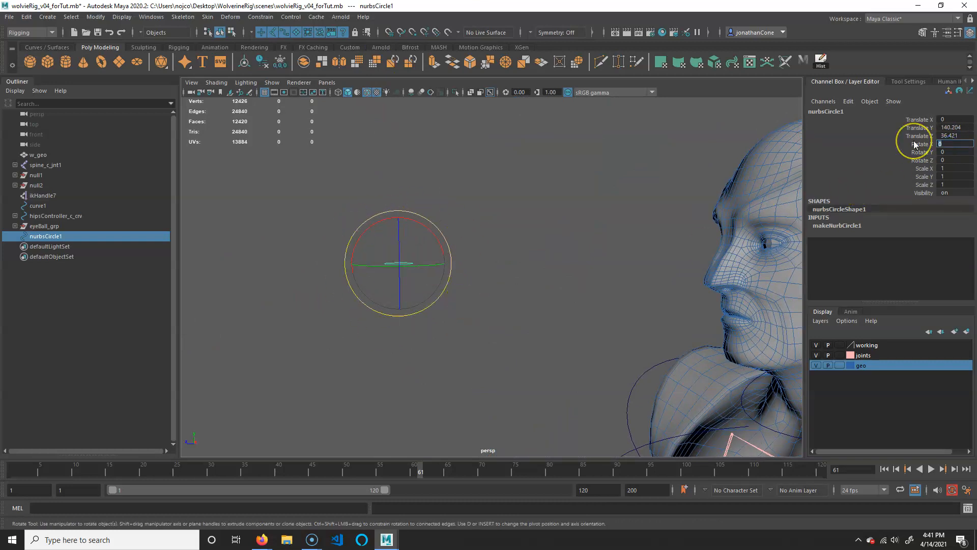
{"action": "left_click_drag", "start_coordinate": [703, 204], "coordinate": [606, 278], "text": "alt"}
Move the circle in the front view and centre it over the character's left eye, at about Translate X 2.827 and Translate Y 141.532.
{"action": "key", "text": "space"}
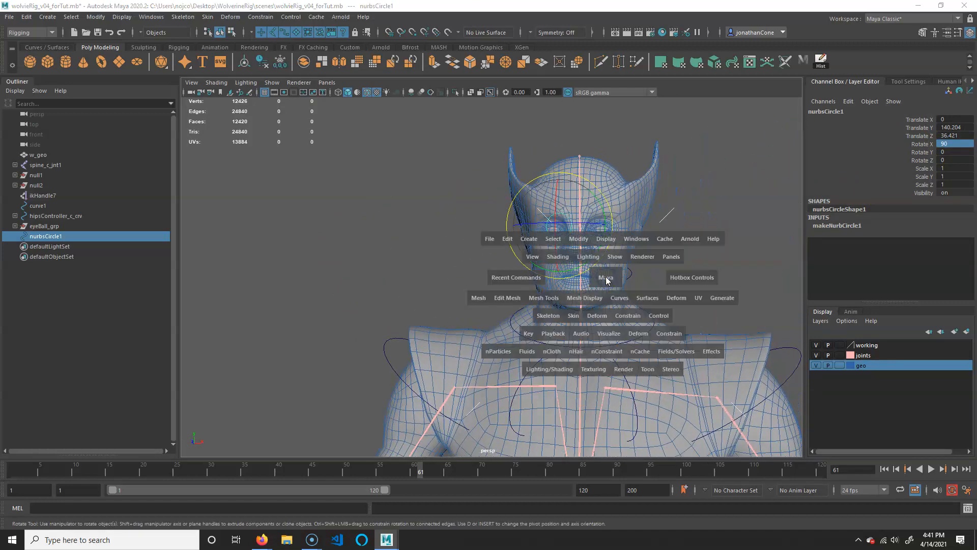
{"action": "key", "text": "space"}
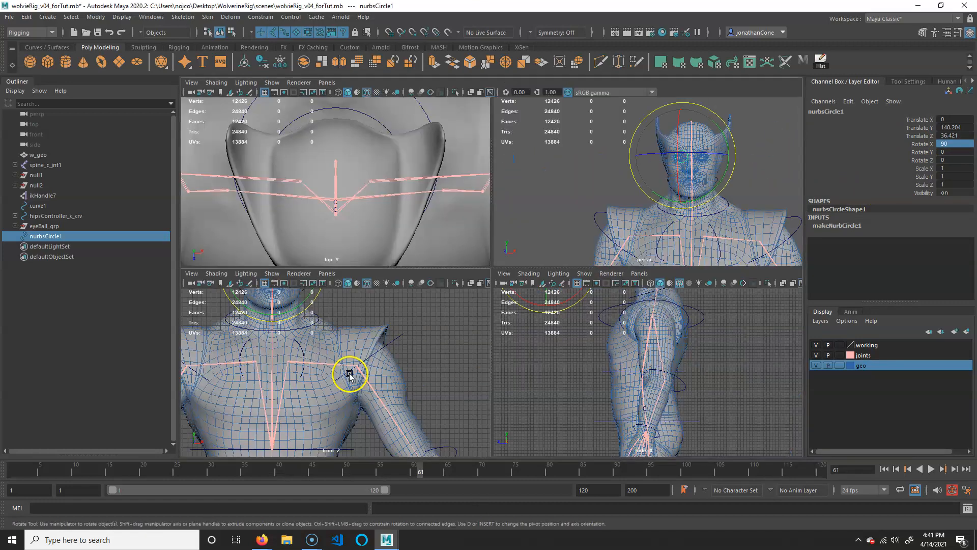
{"action": "key", "text": "space"}
{"action": "middle_click_drag", "start_coordinate": [443, 148], "coordinate": [527, 418], "text": "alt"}
{"action": "key", "text": "w"}
{"action": "right_click_drag", "start_coordinate": [279, 322], "coordinate": [521, 332], "text": "alt"}
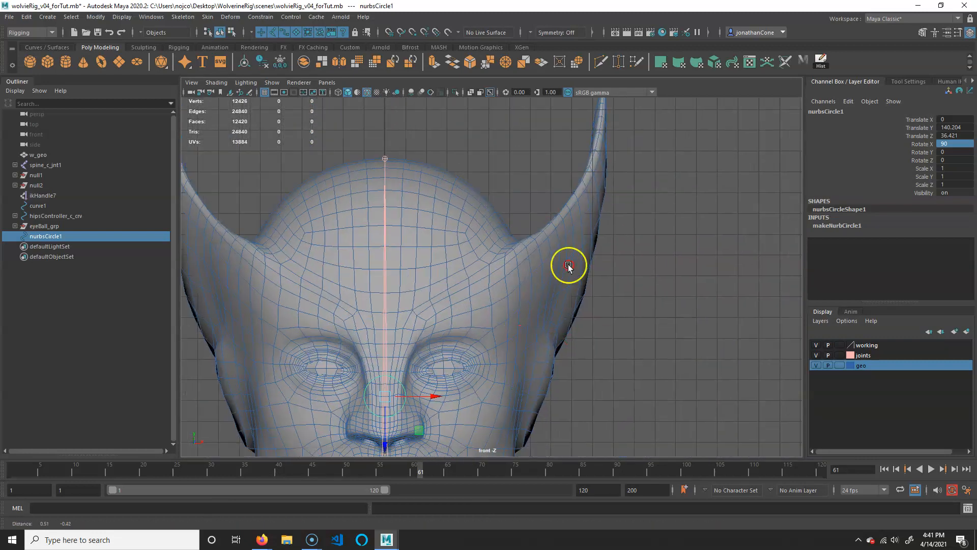
{"action": "middle_click_drag", "start_coordinate": [392, 406], "coordinate": [464, 279], "text": "alt"}
{"action": "left_click_drag", "start_coordinate": [466, 272], "coordinate": [465, 272]}
{"action": "left_click_drag", "start_coordinate": [527, 240], "coordinate": [458, 251]}
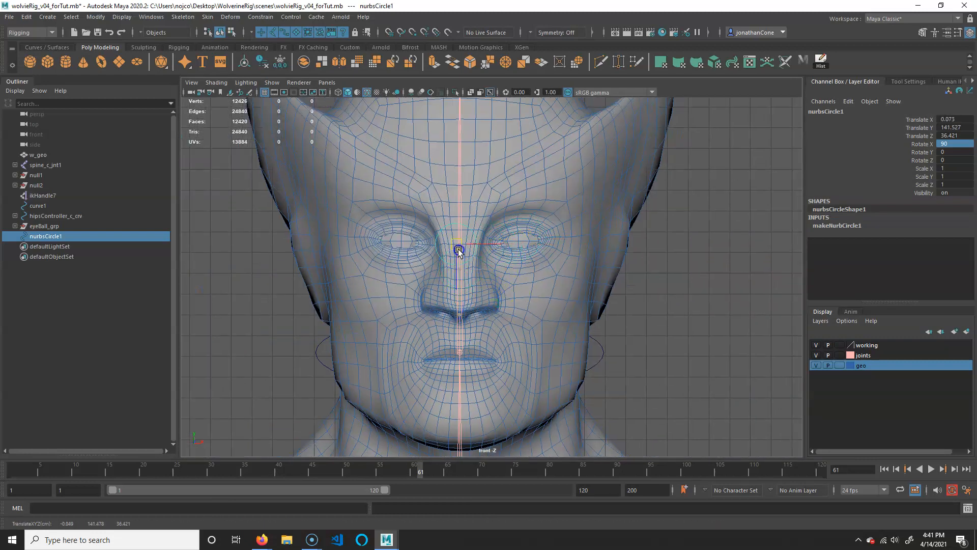
{"action": "right_click_drag", "start_coordinate": [375, 274], "coordinate": [467, 192], "text": "alt"}
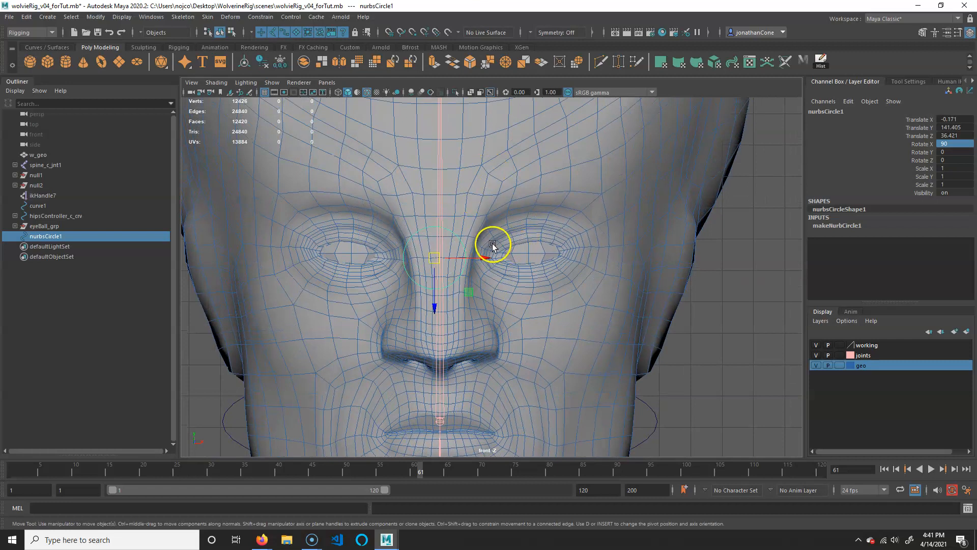
{"action": "key", "text": "v"}
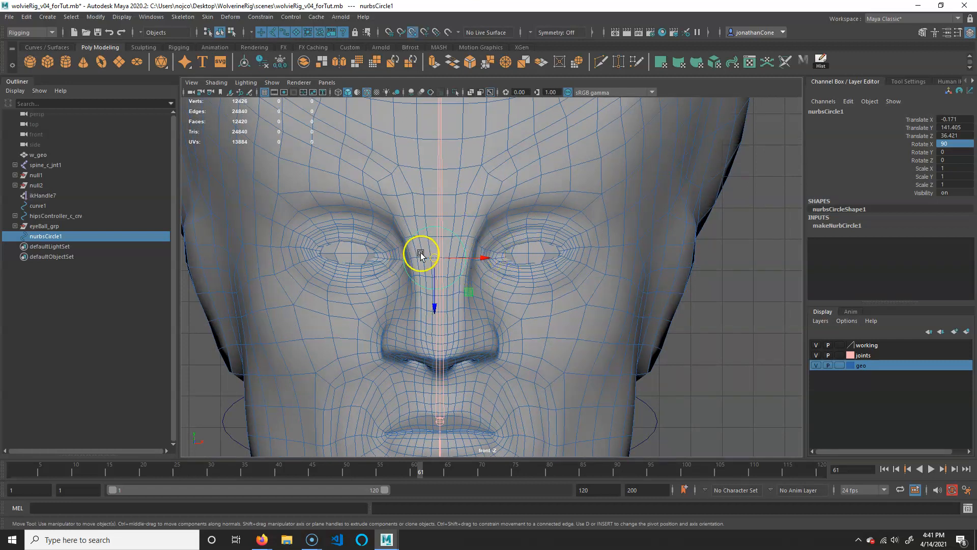
{"action": "left_click_drag", "start_coordinate": [477, 261], "coordinate": [485, 258]}
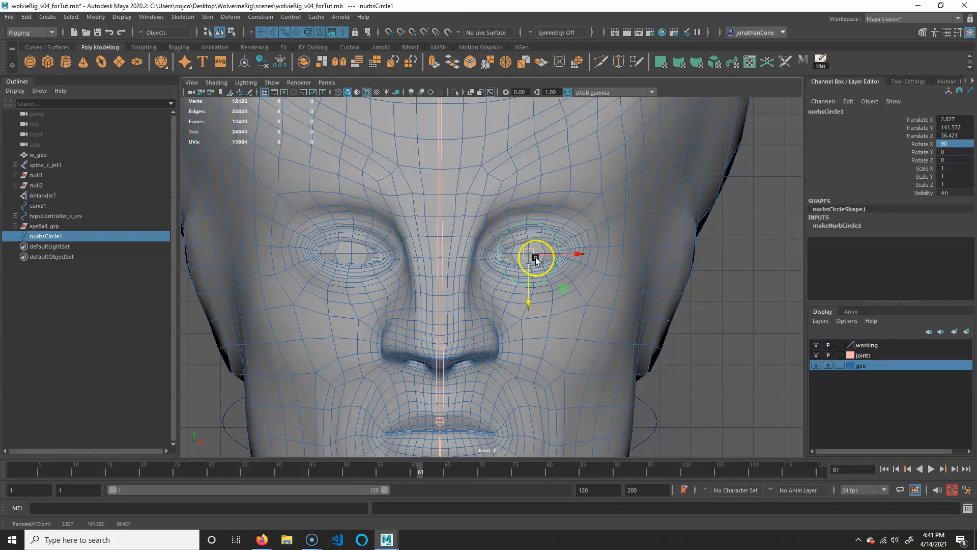
Duplicate the eye circle and centre the copy over the character's right eye, at about Translate X -2.818.
{"action": "key", "text": "space"}
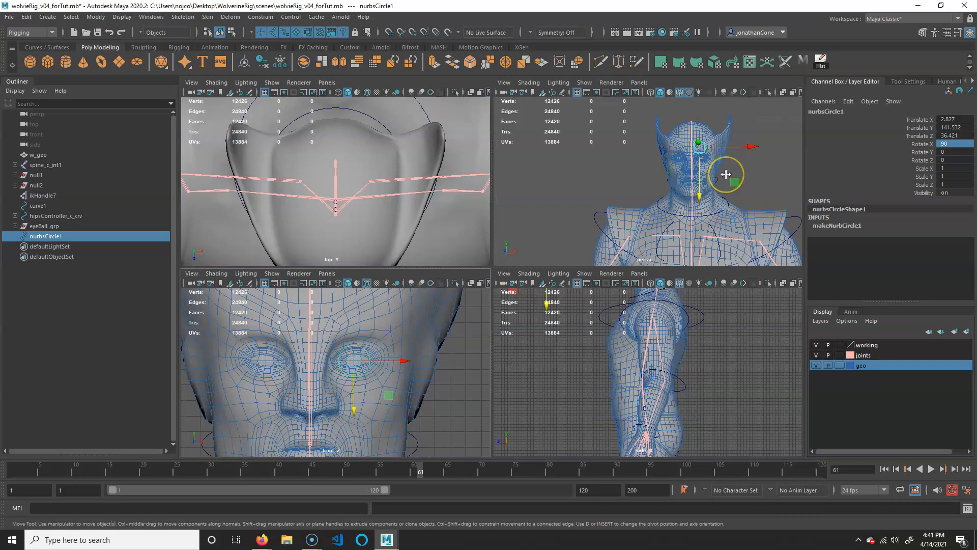
{"action": "key", "text": "space"}
{"action": "left_click_drag", "start_coordinate": [668, 242], "coordinate": [625, 261], "text": "alt"}
{"action": "key", "text": "space"}
{"action": "key", "text": "space"}
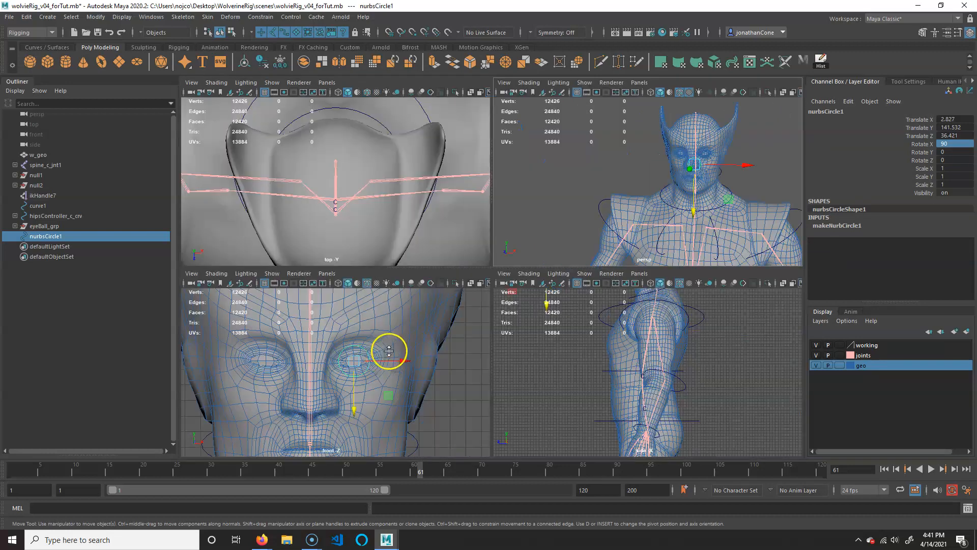
{"action": "key", "text": "space"}
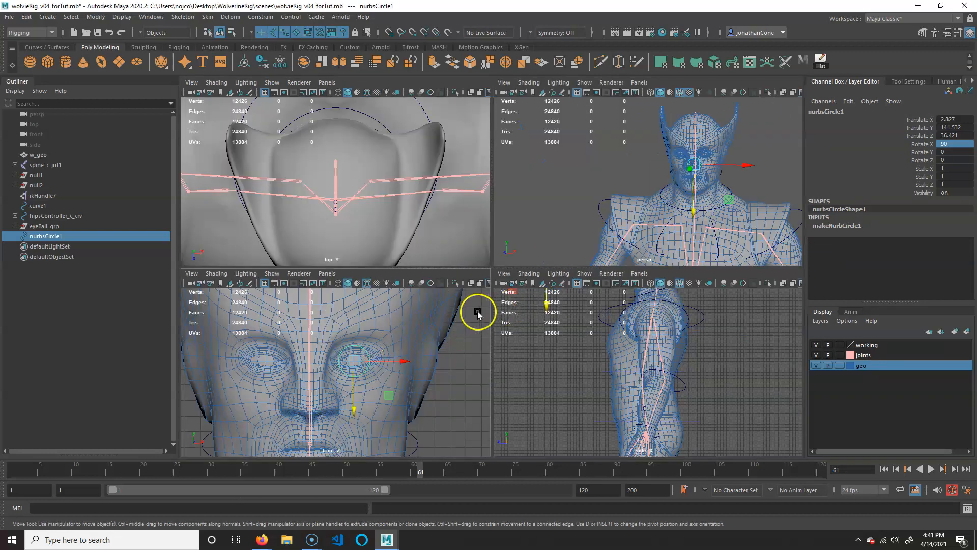
{"action": "key", "text": "space"}
{"action": "key", "text": "space"}
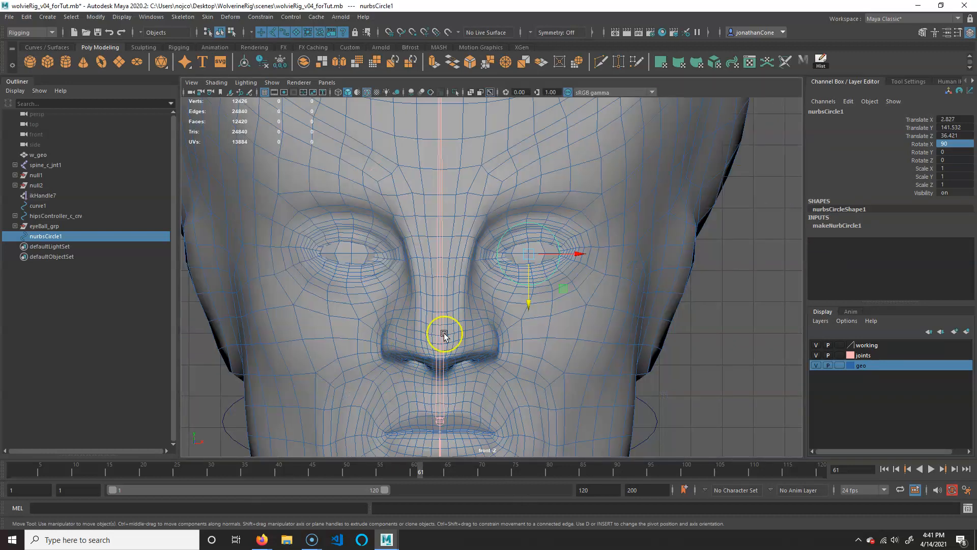
{"action": "middle_click_drag", "start_coordinate": [399, 356], "coordinate": [502, 328], "text": "alt"}
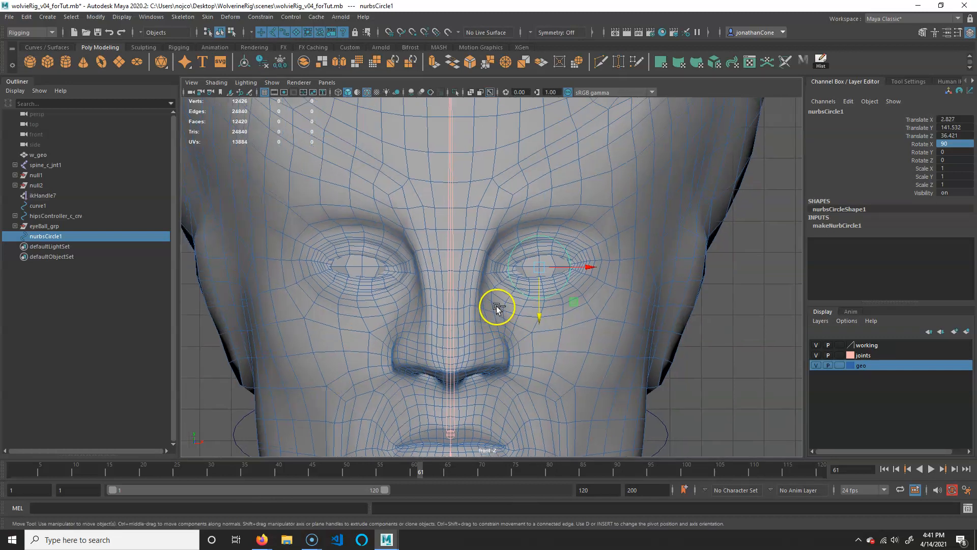
{"action": "key", "text": "ctrl+d"}
{"action": "key", "text": "v"}
{"action": "left_click_drag", "start_coordinate": [579, 273], "coordinate": [583, 267]}
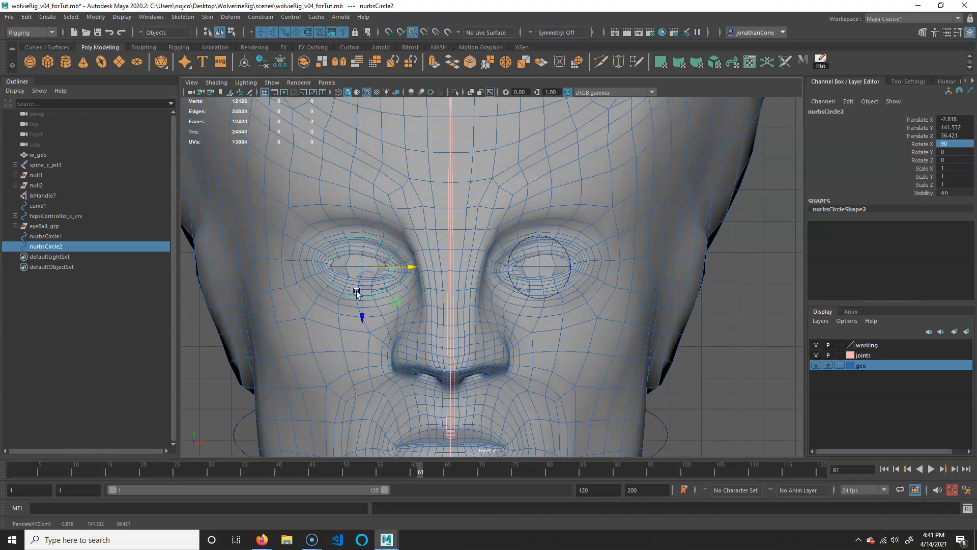
Select both eye circles in front of the face and freeze their transformations.
{"action": "key", "text": "space"}
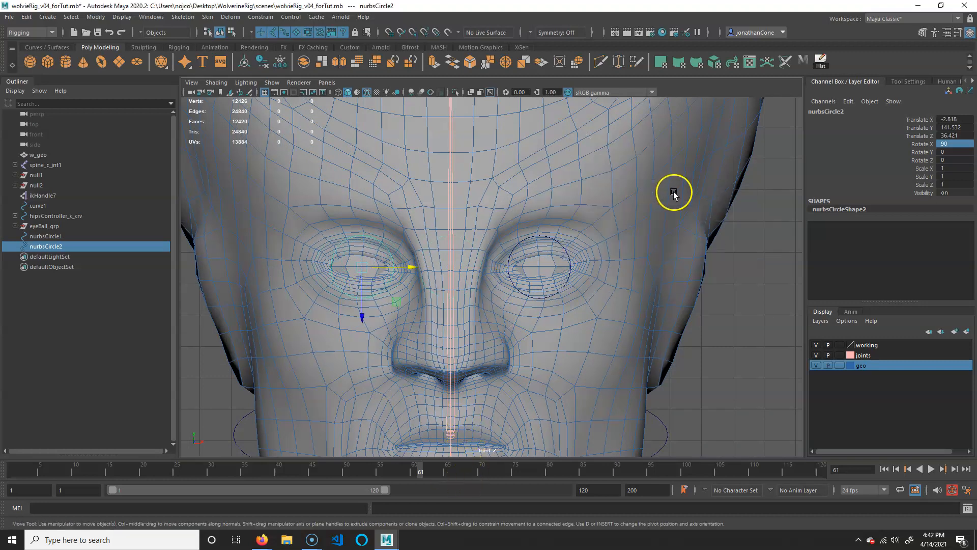
{"action": "key", "text": "space"}
{"action": "key", "text": "space"}
{"action": "key", "text": "space"}
{"action": "left_click_drag", "start_coordinate": [616, 261], "coordinate": [555, 282], "text": "alt"}
{"action": "right_click_drag", "start_coordinate": [555, 281], "coordinate": [630, 282], "text": "alt"}
{"action": "middle_click_drag", "start_coordinate": [630, 281], "coordinate": [591, 258], "text": "alt"}
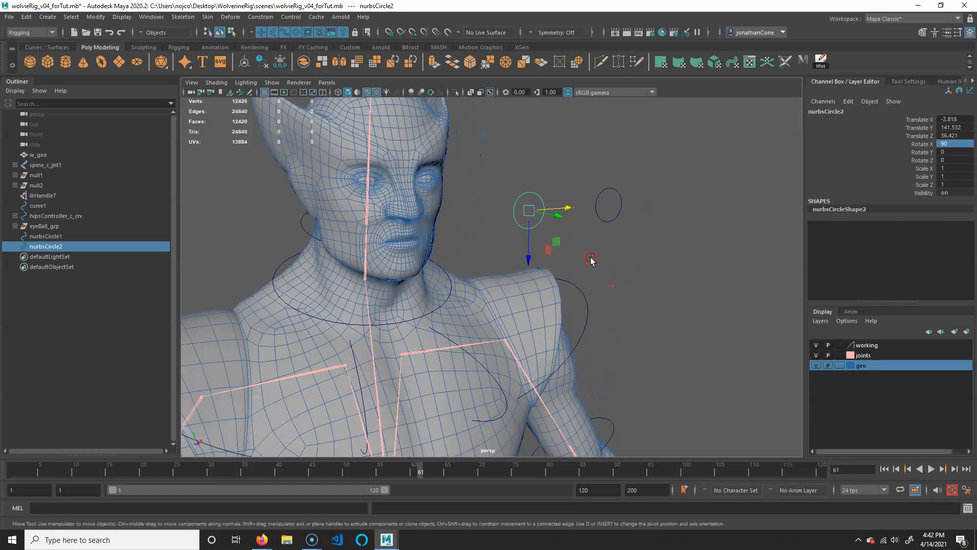
{"action": "left_click_drag", "start_coordinate": [519, 158], "coordinate": [647, 192], "text": "shift"}
{"action": "left_click", "coordinate": [96, 17]}
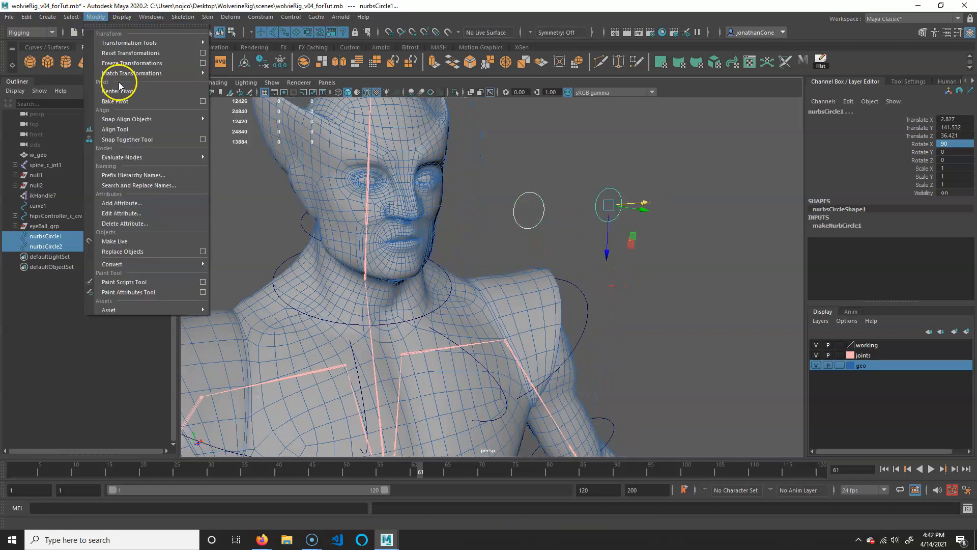
{"action": "left_click", "coordinate": [131, 63]}
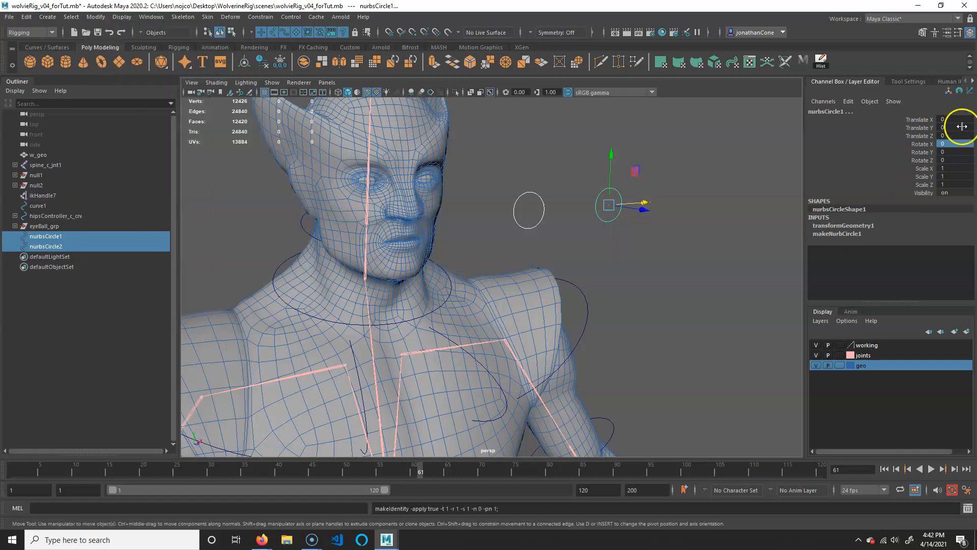
Delete the construction history of nurbsCircle1 and check nurbsCircle2 for any remaining history.
{"action": "left_click", "coordinate": [593, 237]}
{"action": "left_click", "coordinate": [616, 208]}
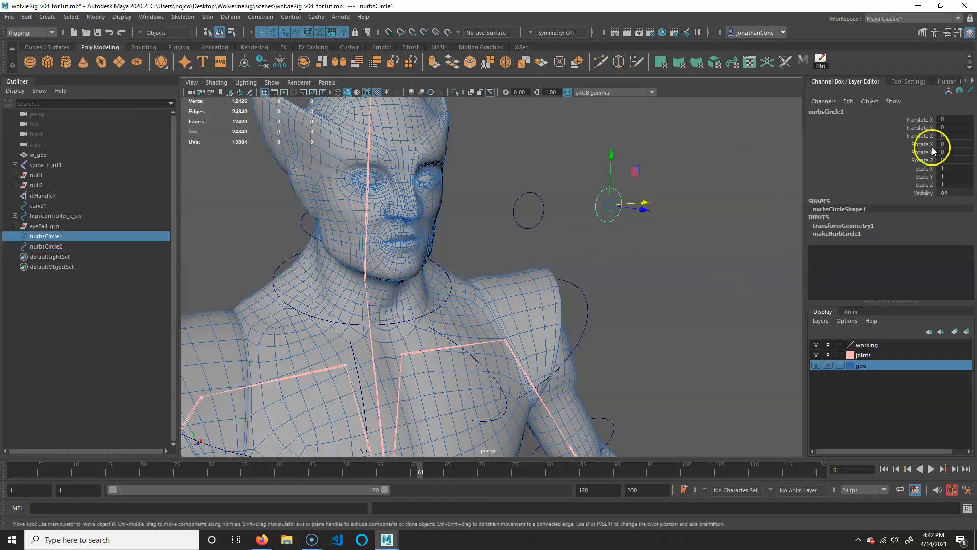
{"action": "left_click_drag", "start_coordinate": [631, 316], "coordinate": [613, 264], "text": "alt"}
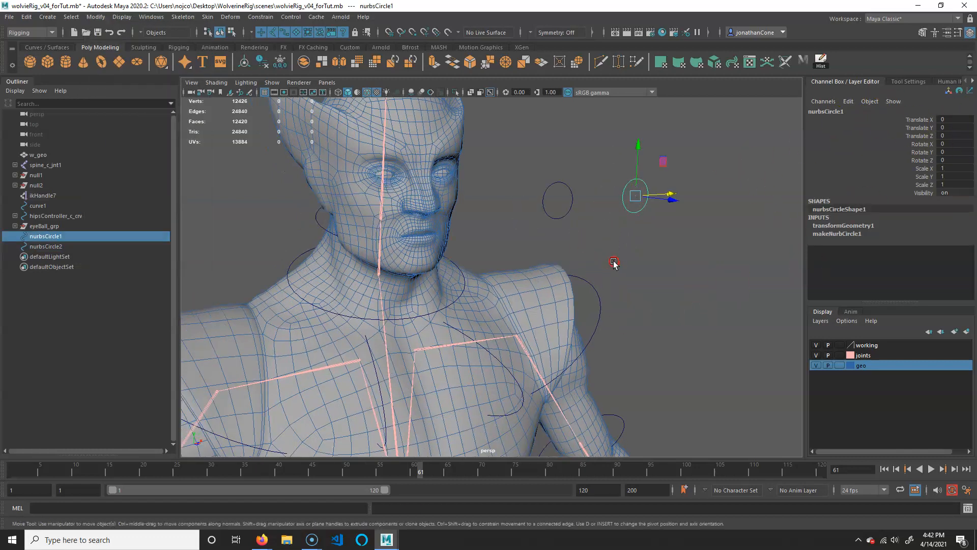
{"action": "left_click", "coordinate": [26, 17]}
{"action": "mouse_move", "coordinate": [84, 135]}
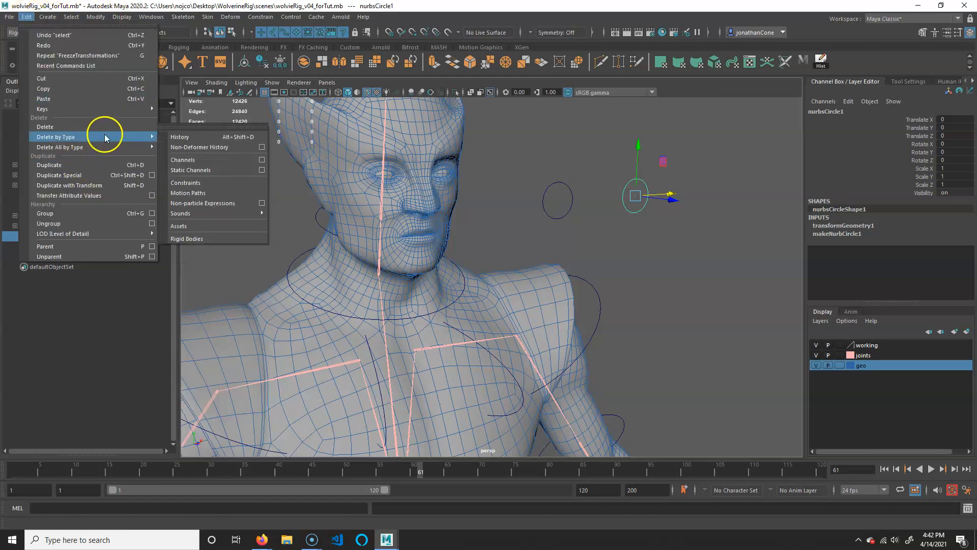
{"action": "left_click", "coordinate": [214, 137]}
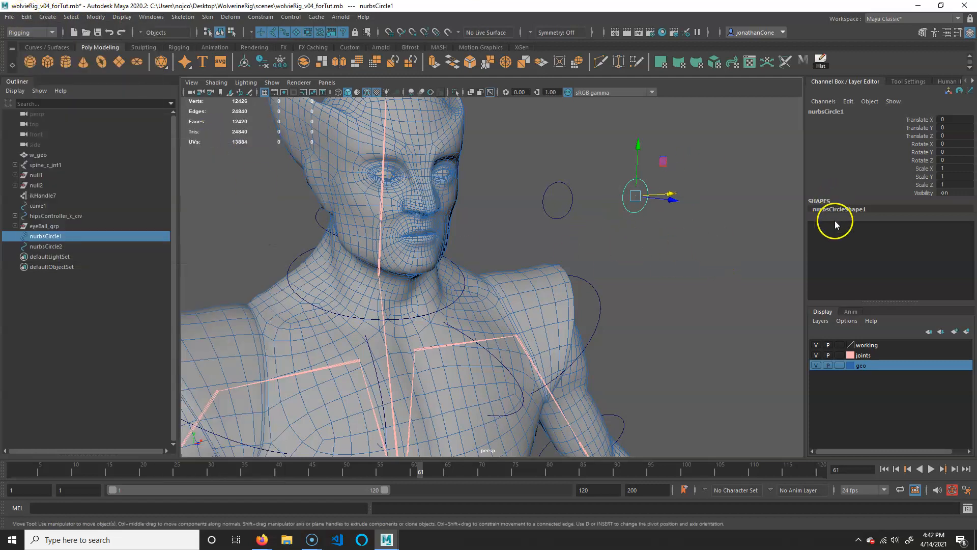
{"action": "left_click", "coordinate": [568, 198]}
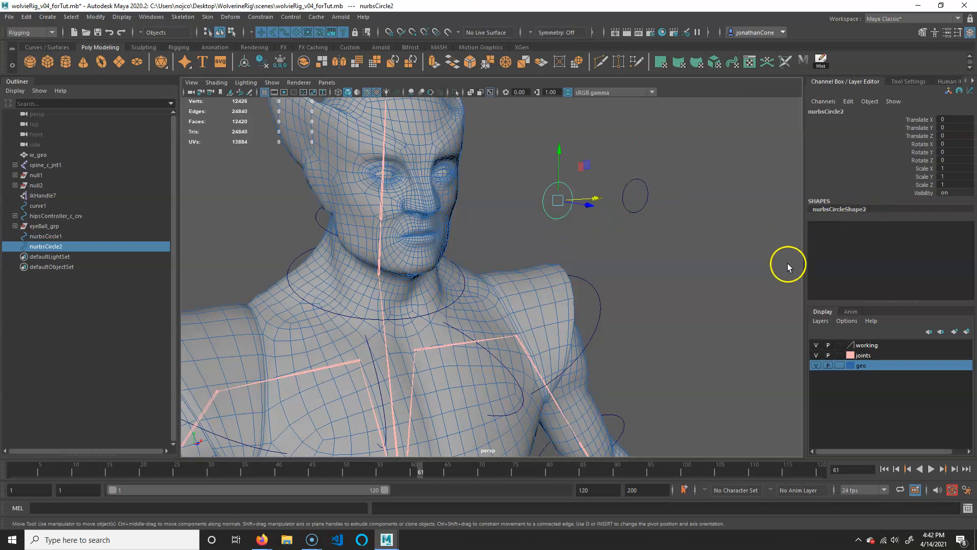
{"action": "left_click", "coordinate": [676, 211]}
Duplicate nurbsCircle2 and snap the copy to the face's centre line between the two eye circles, at Translate X 2.818.
{"action": "left_click", "coordinate": [571, 203]}
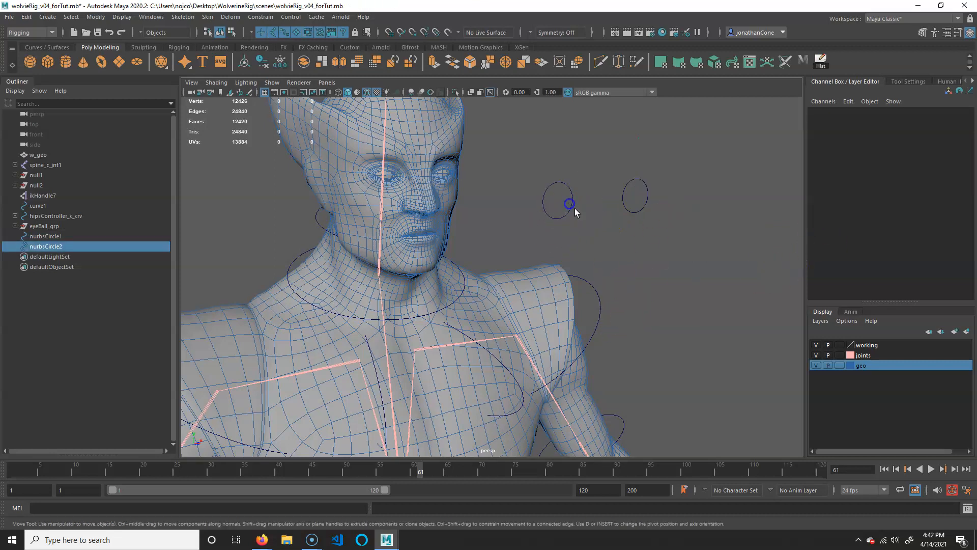
{"action": "left_click_drag", "start_coordinate": [584, 234], "coordinate": [575, 230], "text": "alt"}
{"action": "right_click_drag", "start_coordinate": [575, 230], "coordinate": [523, 226], "text": "alt"}
{"action": "left_click_drag", "start_coordinate": [531, 233], "coordinate": [562, 240], "text": "alt"}
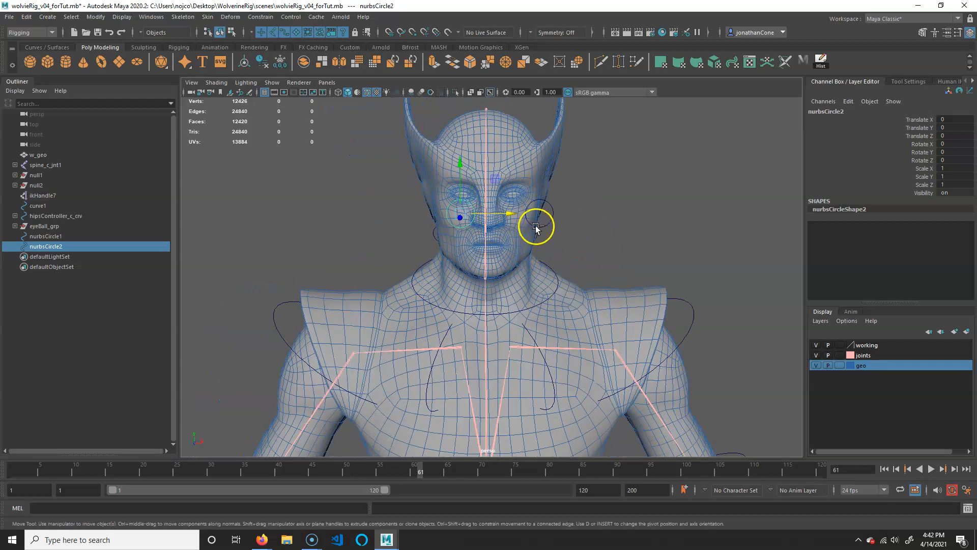
{"action": "key", "text": "ctrl+d"}
{"action": "left_click_drag", "start_coordinate": [521, 230], "coordinate": [550, 284], "text": "alt"}
{"action": "key", "text": "space"}
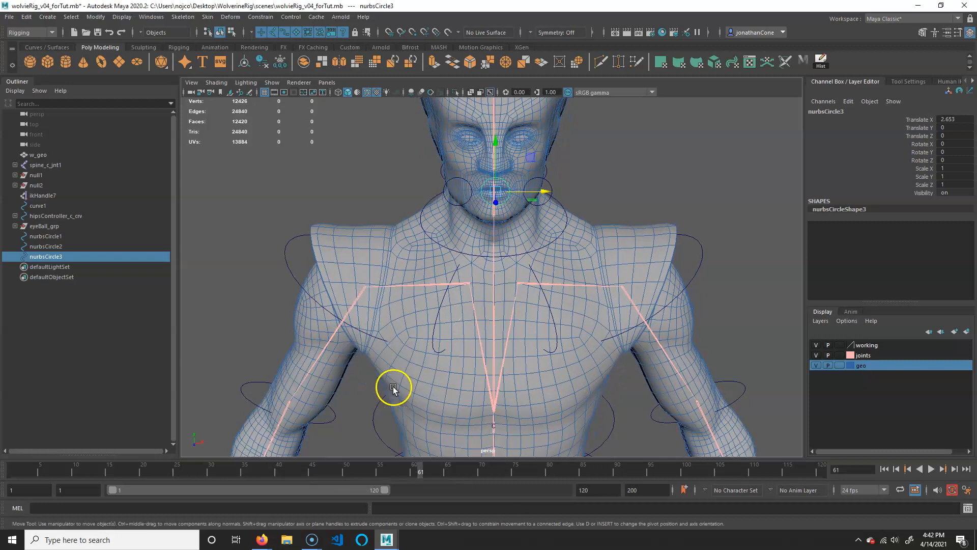
{"action": "key", "text": "space"}
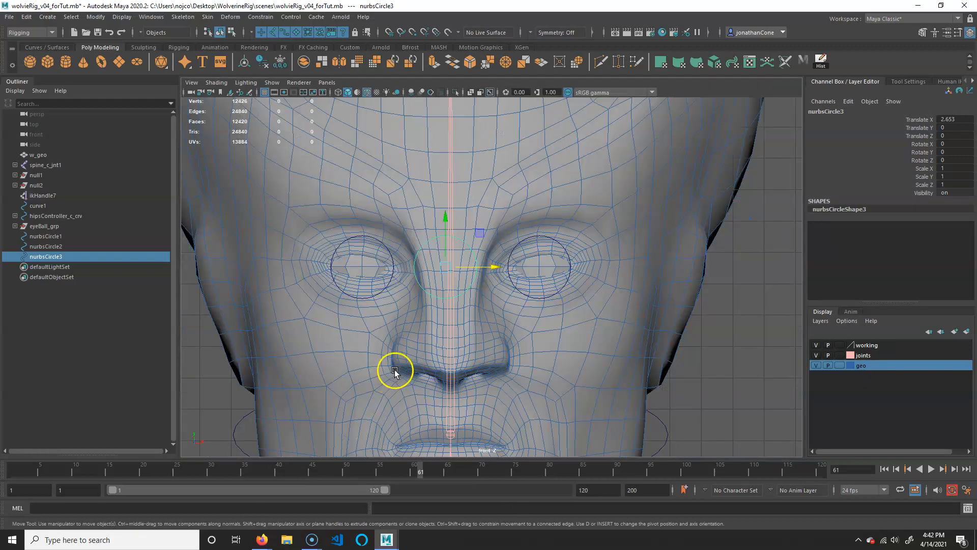
{"action": "left_click_drag", "start_coordinate": [493, 269], "coordinate": [507, 268]}
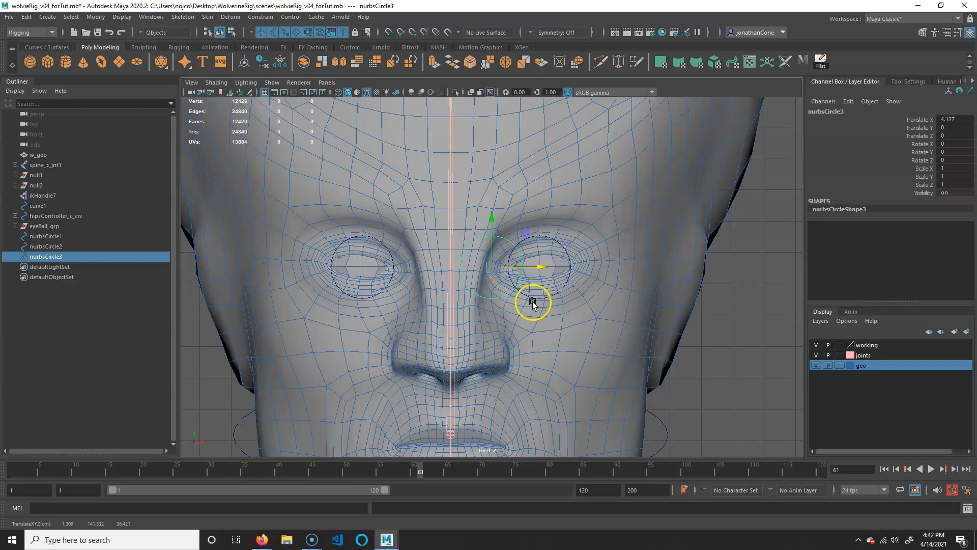
{"action": "key", "text": "x"}
{"action": "left_click_drag", "start_coordinate": [545, 267], "coordinate": [377, 275]}
{"action": "left_click_drag", "start_coordinate": [461, 268], "coordinate": [457, 268]}
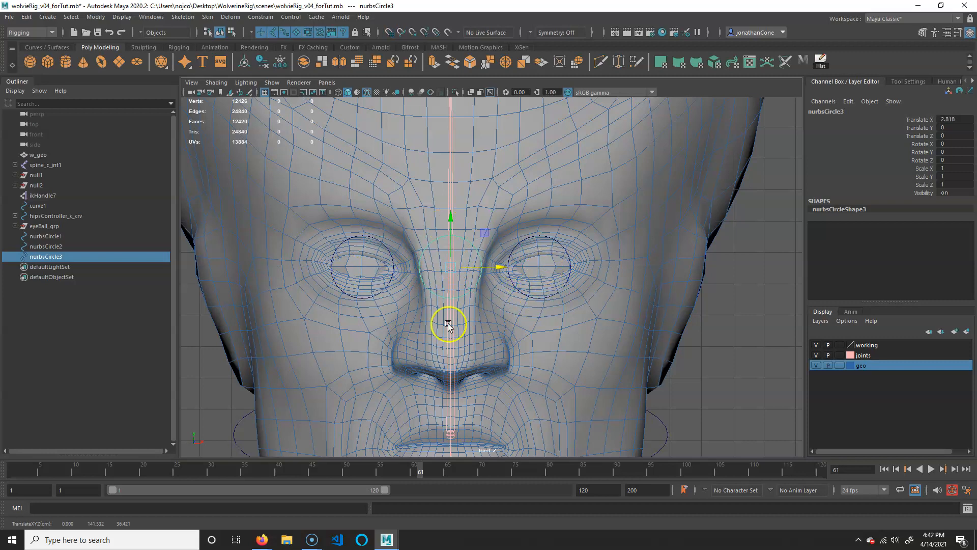
Scale the middle circle into a wide oval enclosing both eye circles, about 4.261 in X and Z and 2.429 in Y.
{"action": "key", "text": "space"}
{"action": "key", "text": "space"}
{"action": "key", "text": "space"}
{"action": "left_click_drag", "start_coordinate": [454, 251], "coordinate": [510, 255], "text": "alt"}
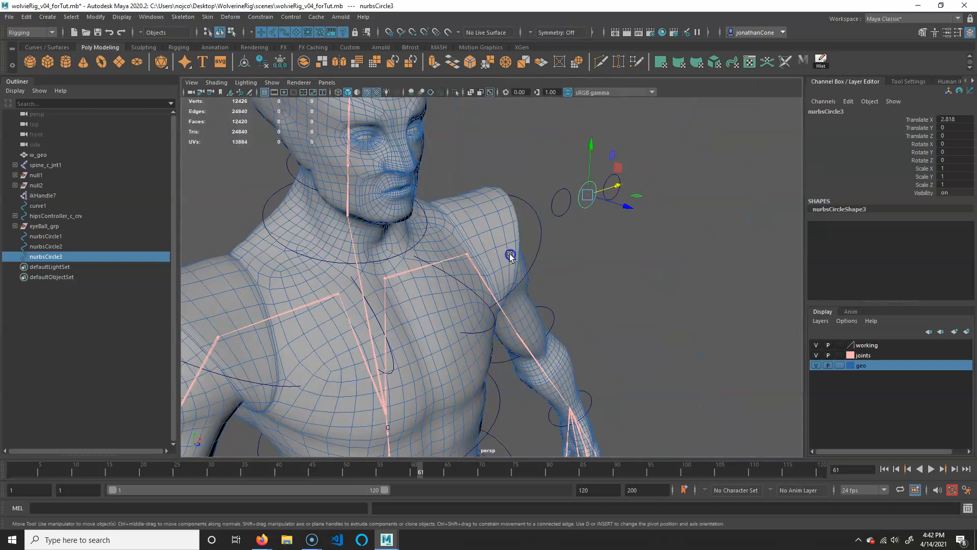
{"action": "key", "text": "r"}
{"action": "left_click_drag", "start_coordinate": [587, 193], "coordinate": [657, 187]}
{"action": "left_click_drag", "start_coordinate": [608, 109], "coordinate": [593, 166]}
{"action": "left_click_drag", "start_coordinate": [597, 257], "coordinate": [581, 243], "text": "alt"}
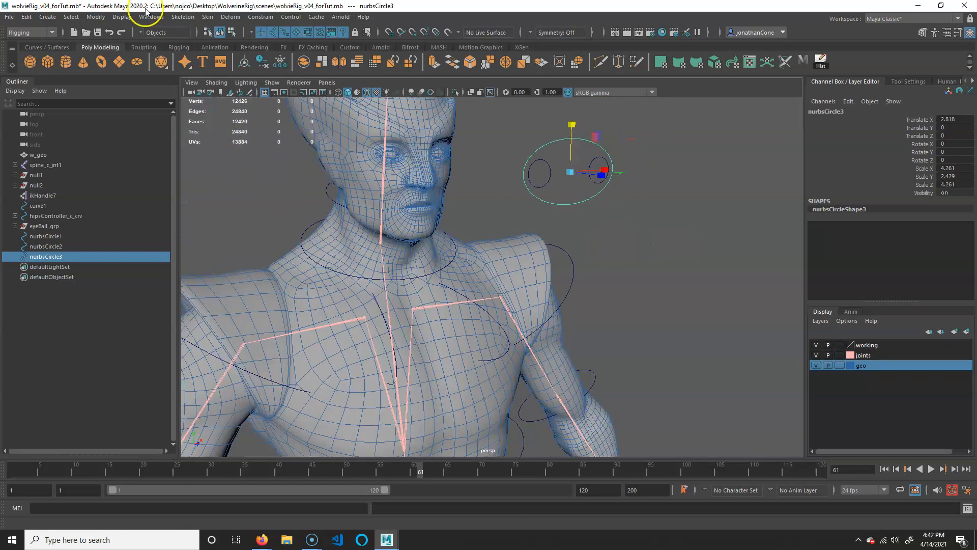
Freeze the transformations of the large oval eye control.
{"action": "left_click", "coordinate": [97, 17]}
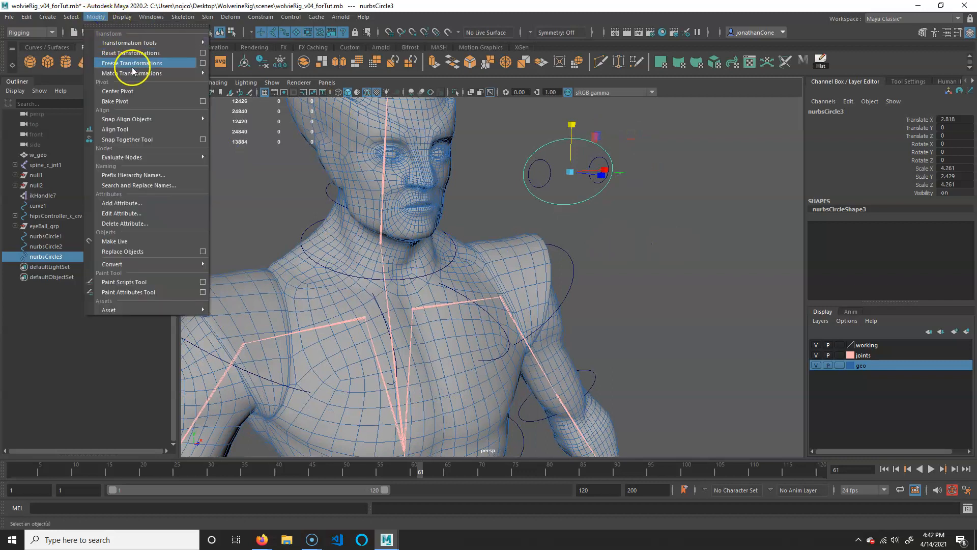
{"action": "left_click", "coordinate": [123, 59]}
{"action": "left_click_drag", "start_coordinate": [708, 255], "coordinate": [633, 236], "text": "alt"}
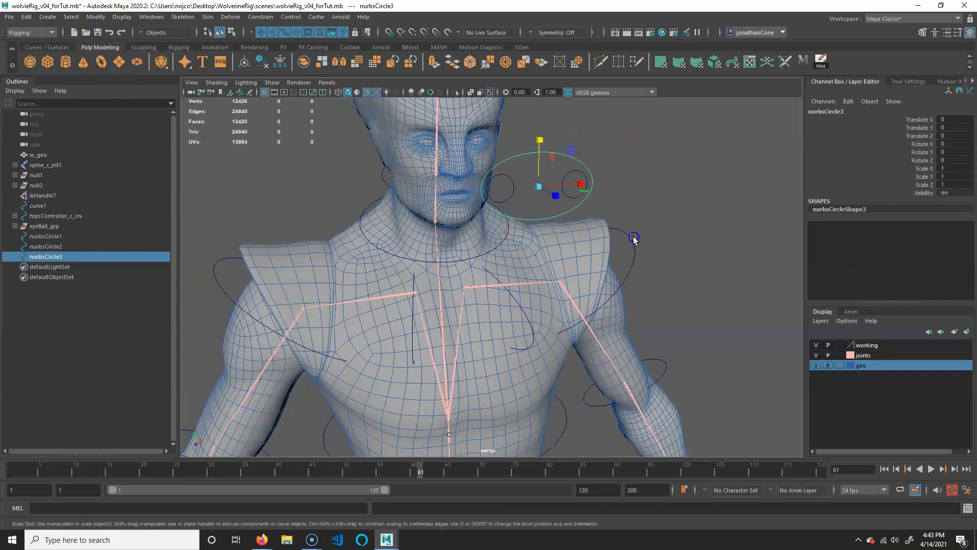
{"action": "right_click_drag", "start_coordinate": [633, 236], "coordinate": [618, 241], "text": "alt"}
{"action": "left_click_drag", "start_coordinate": [617, 241], "coordinate": [659, 252], "text": "alt"}
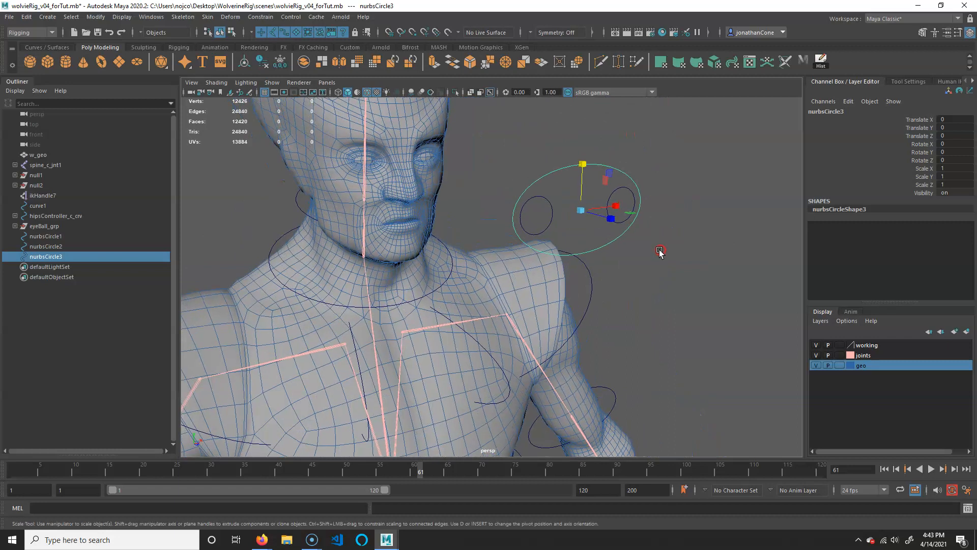
Parent both small eye circles, nurbsCircle1 and nurbsCircle2, under the large oval nurbsCircle3.
{"action": "left_click", "coordinate": [655, 307]}
{"action": "left_click_drag", "start_coordinate": [655, 308], "coordinate": [600, 195], "text": "alt"}
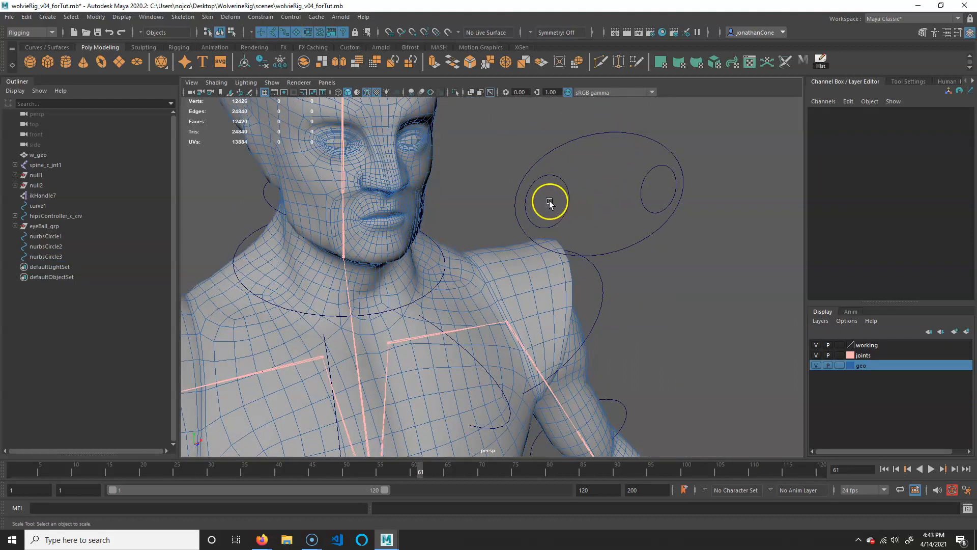
{"action": "left_click_drag", "start_coordinate": [666, 186], "coordinate": [665, 187]}
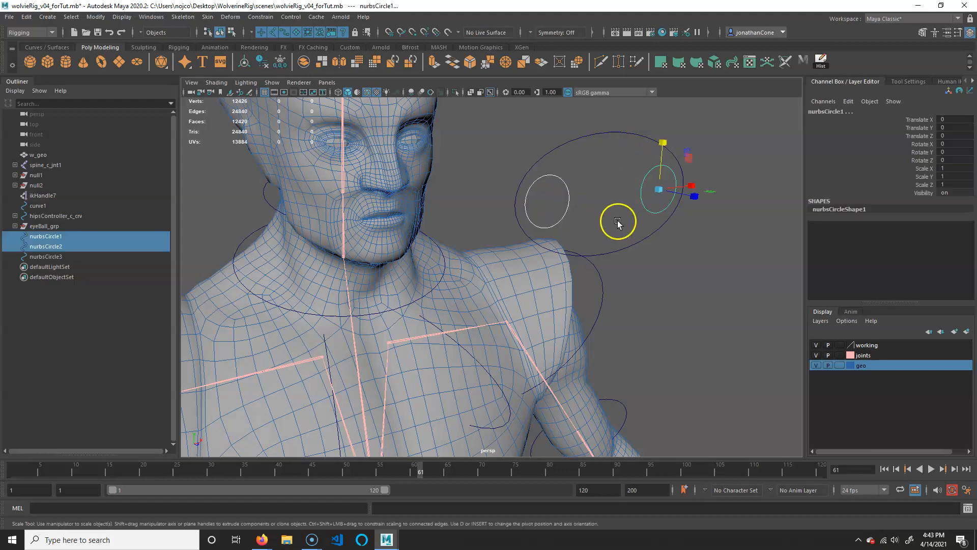
{"action": "left_click", "coordinate": [607, 130], "text": "shift"}
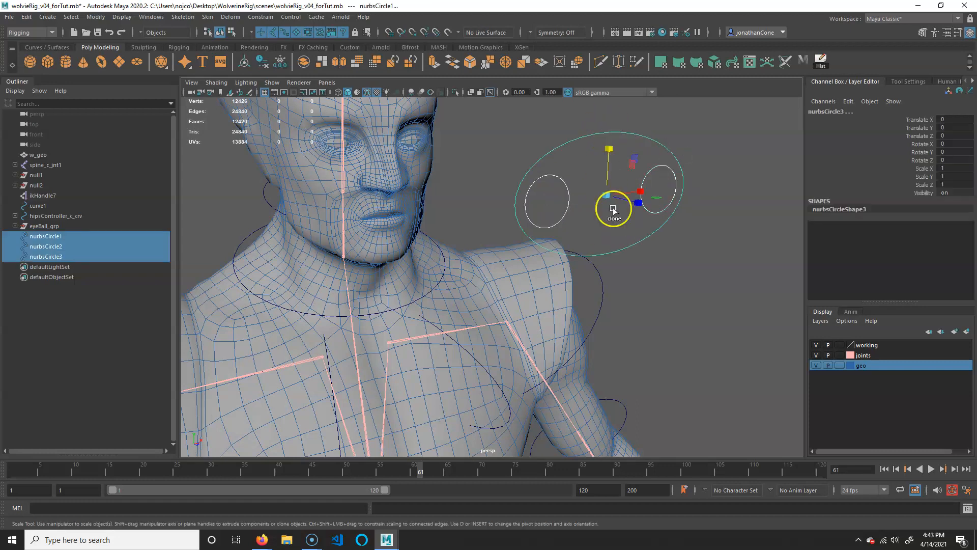
{"action": "key", "text": "p"}
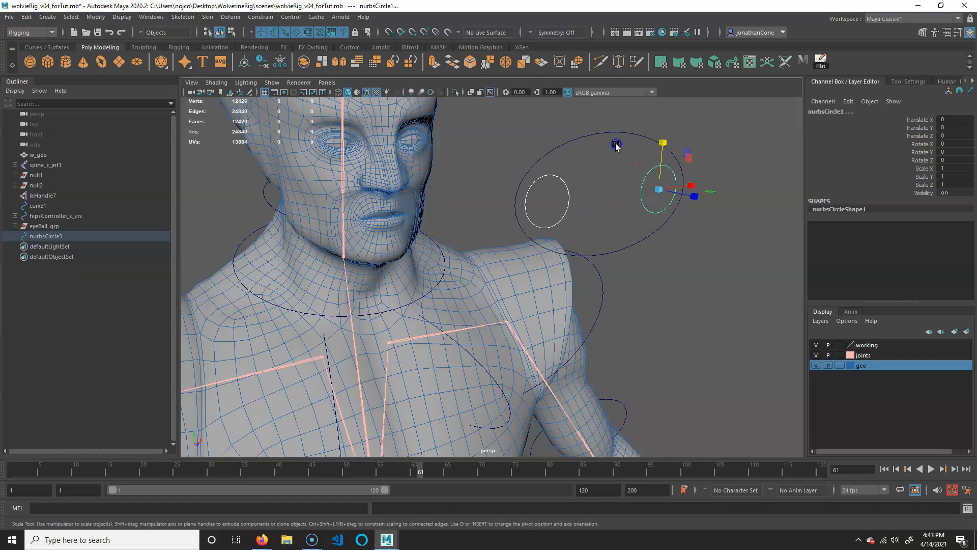
Test-move the large oval to check that both small circles travel with it, and undo the move.
{"action": "key", "text": "w"}
{"action": "left_click_drag", "start_coordinate": [598, 200], "coordinate": [487, 283]}
{"action": "key", "text": "ctrl+z"}
Aim-constrain the character's left eyeball, pSphere1_0, to nurbsCircle1 with Maintain offset on and all axes constrained.
{"action": "left_click", "coordinate": [477, 213]}
{"action": "left_click_drag", "start_coordinate": [477, 212], "coordinate": [593, 264], "text": "alt"}
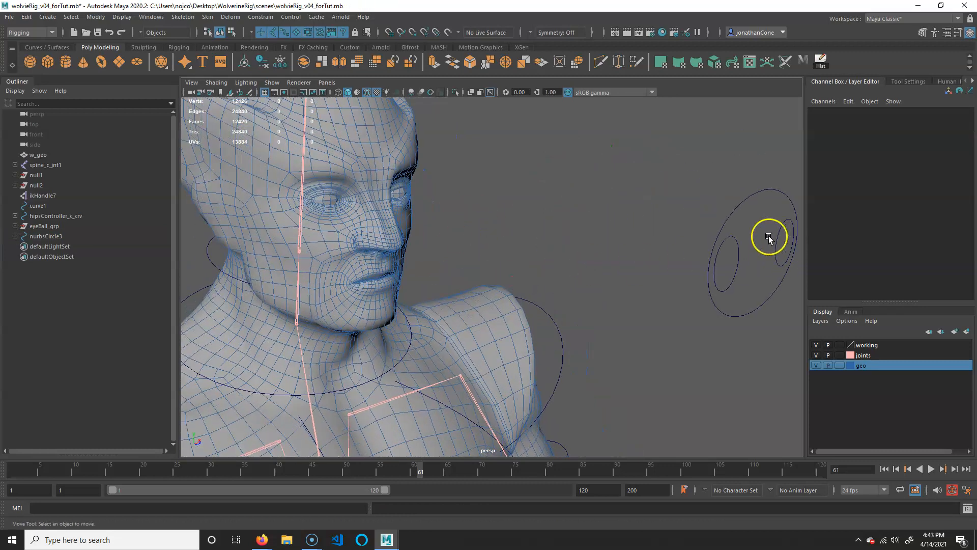
{"action": "left_click_drag", "start_coordinate": [786, 250], "coordinate": [717, 291]}
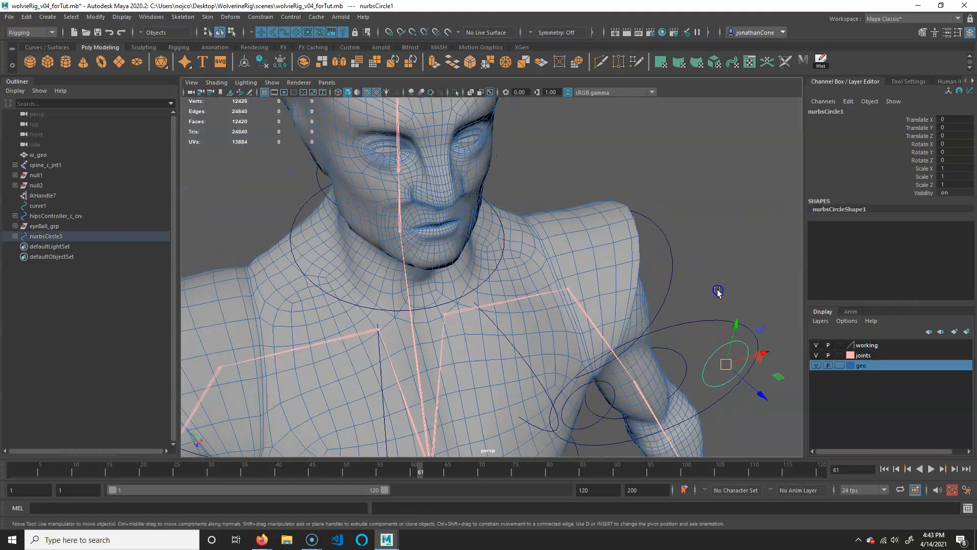
{"action": "left_click", "coordinate": [469, 142]}
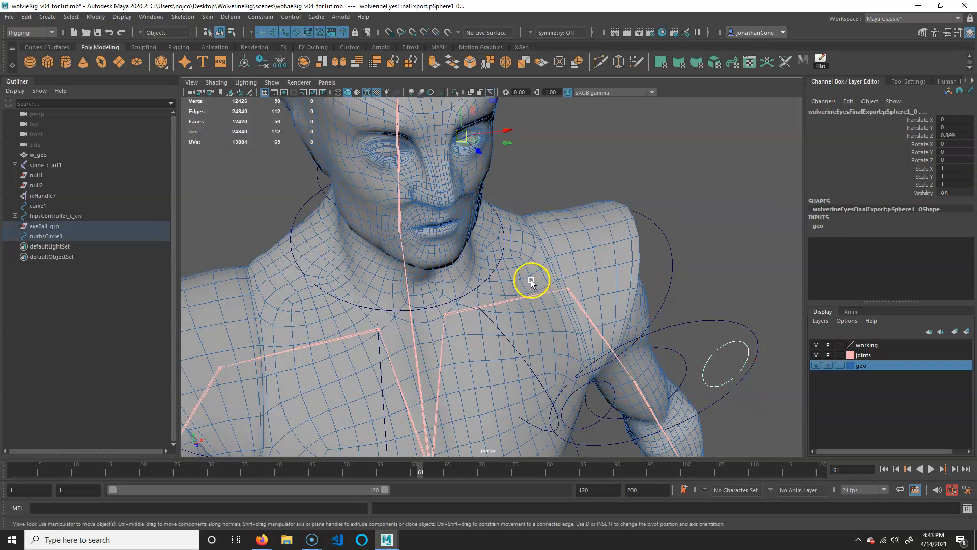
{"action": "left_click", "coordinate": [260, 17]}
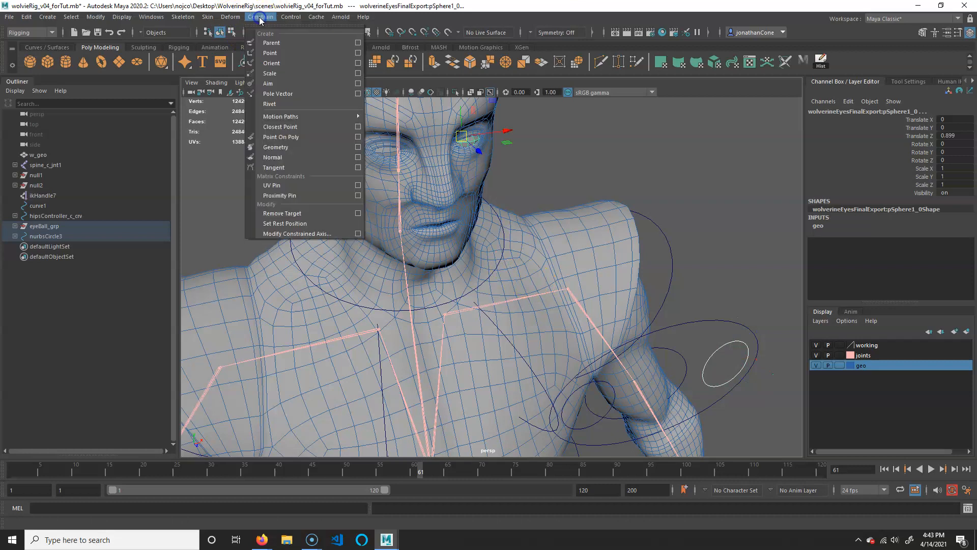
{"action": "left_click", "coordinate": [358, 84]}
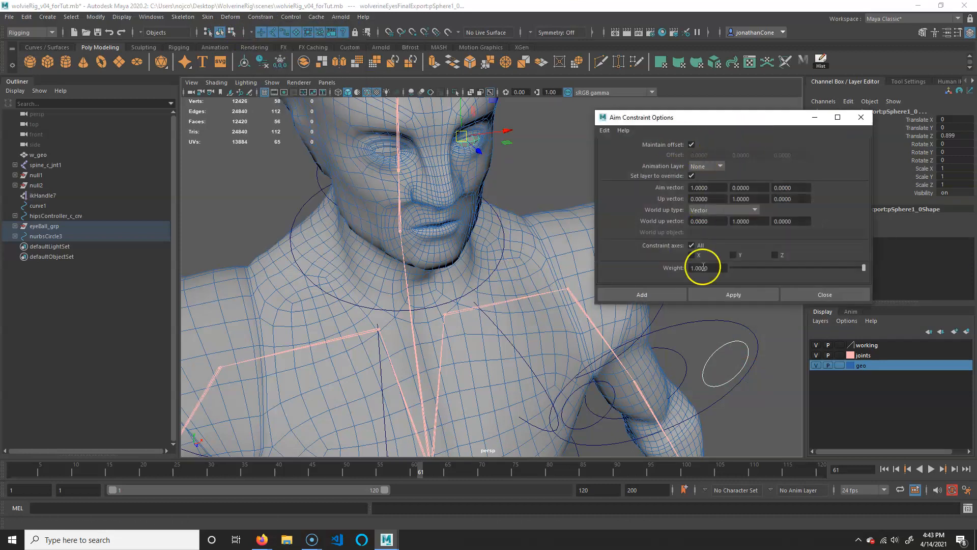
{"action": "left_click", "coordinate": [660, 290]}
Aim-constrain the character's right eyeball, pSphere2_0, to nurbsCircle2 with the same aim constraint options.
{"action": "middle_click_drag", "start_coordinate": [457, 258], "coordinate": [516, 228], "text": "alt"}
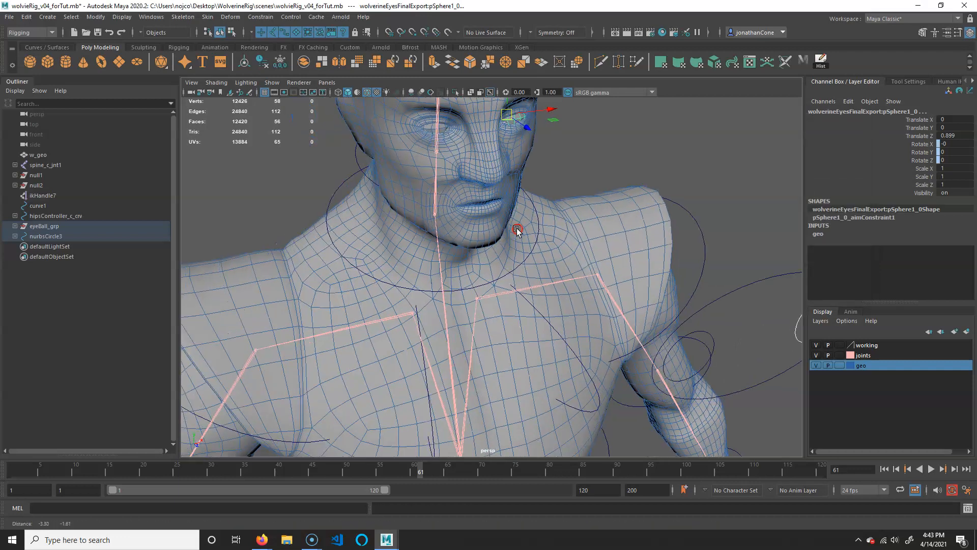
{"action": "left_click", "coordinate": [722, 340]}
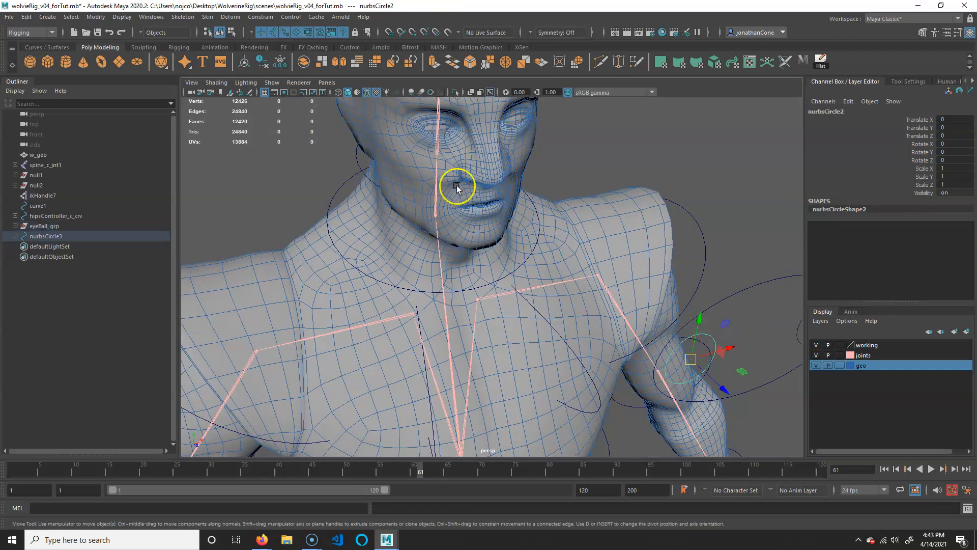
{"action": "left_click", "coordinate": [429, 131]}
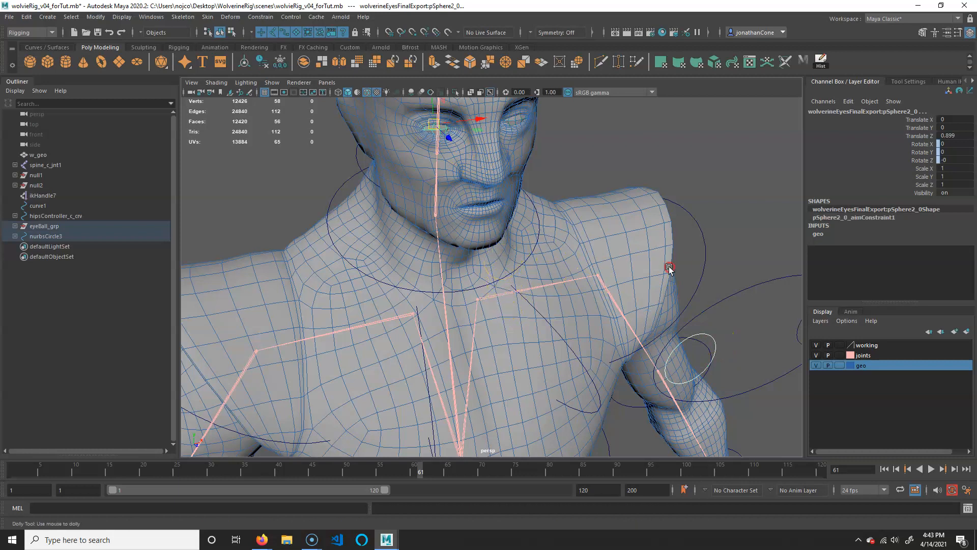
Test-move nurbsCircle1 and nurbsCircle2 individually to check how each eyeball follows its circle, undoing the moves.
{"action": "left_click_drag", "start_coordinate": [670, 267], "coordinate": [571, 273], "text": "alt"}
{"action": "left_click_drag", "start_coordinate": [635, 312], "coordinate": [644, 306], "text": "alt"}
{"action": "left_click", "coordinate": [643, 306]}
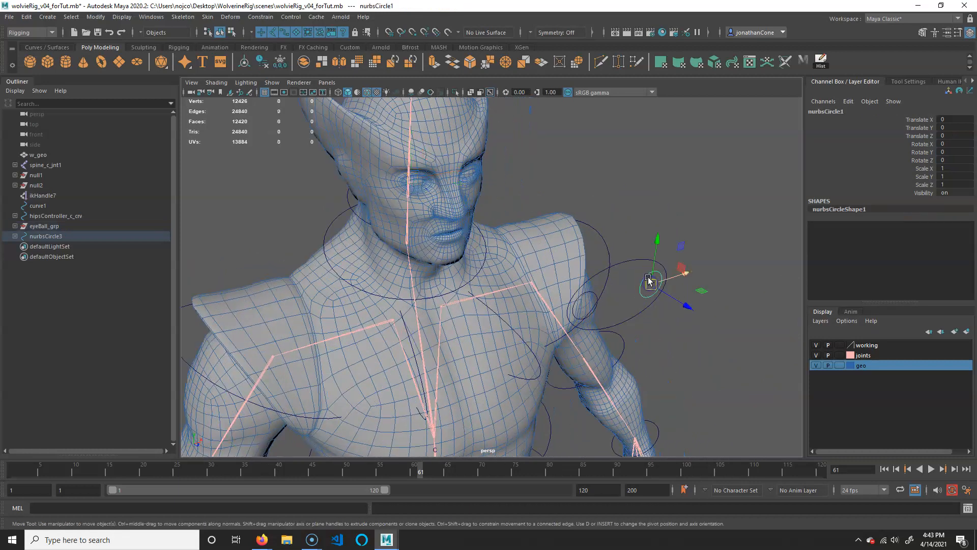
{"action": "scroll", "coordinate": [651, 282], "scroll_direction": "down", "scroll_amount": 1}
{"action": "left_click_drag", "start_coordinate": [656, 270], "coordinate": [628, 280]}
{"action": "left_click", "coordinate": [574, 295]}
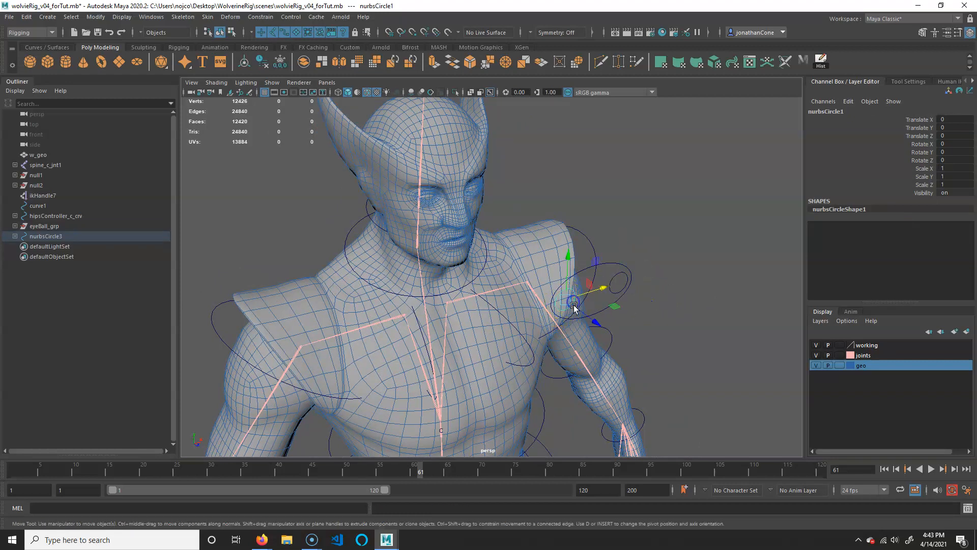
{"action": "left_click_drag", "start_coordinate": [572, 293], "coordinate": [615, 263]}
{"action": "key", "text": "ctrl+z"}
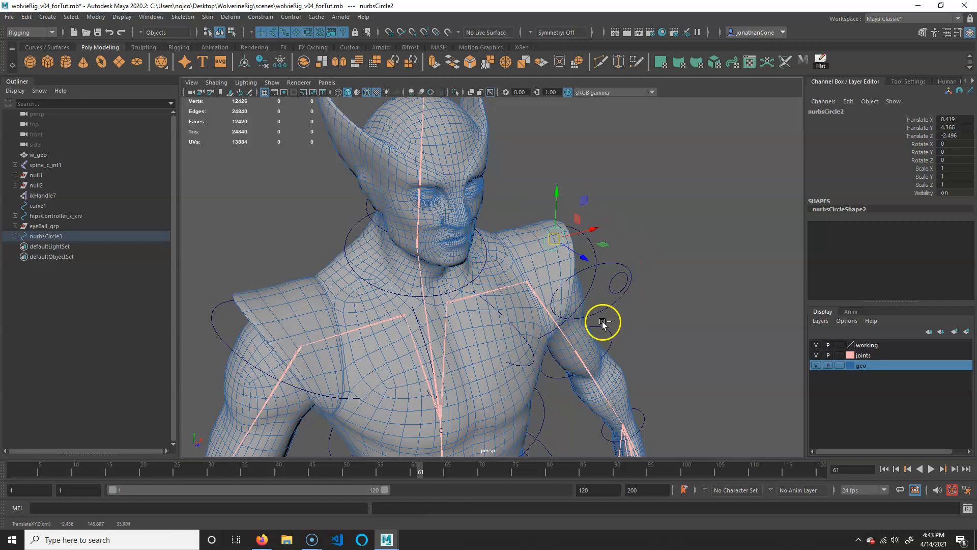
Test-move the main eye control nurbsCircle3 to check that both eyeballs aim with it, undoing each move.
{"action": "left_click", "coordinate": [600, 314]}
{"action": "left_click_drag", "start_coordinate": [591, 290], "coordinate": [595, 327]}
{"action": "key", "text": "ctrl+z"}
{"action": "scroll", "coordinate": [441, 312], "scroll_direction": "up", "scroll_amount": 2}
{"action": "scroll", "coordinate": [454, 301], "scroll_direction": "down", "scroll_amount": 8}
{"action": "middle_click_drag", "start_coordinate": [465, 312], "coordinate": [488, 250], "text": "alt"}
{"action": "left_click_drag", "start_coordinate": [563, 280], "coordinate": [466, 280], "text": "alt"}
{"action": "middle_click_drag", "start_coordinate": [568, 329], "coordinate": [519, 285], "text": "alt"}
{"action": "right_click_drag", "start_coordinate": [402, 297], "coordinate": [504, 367], "text": "alt"}
{"action": "left_click_drag", "start_coordinate": [644, 326], "coordinate": [580, 320], "text": "alt"}
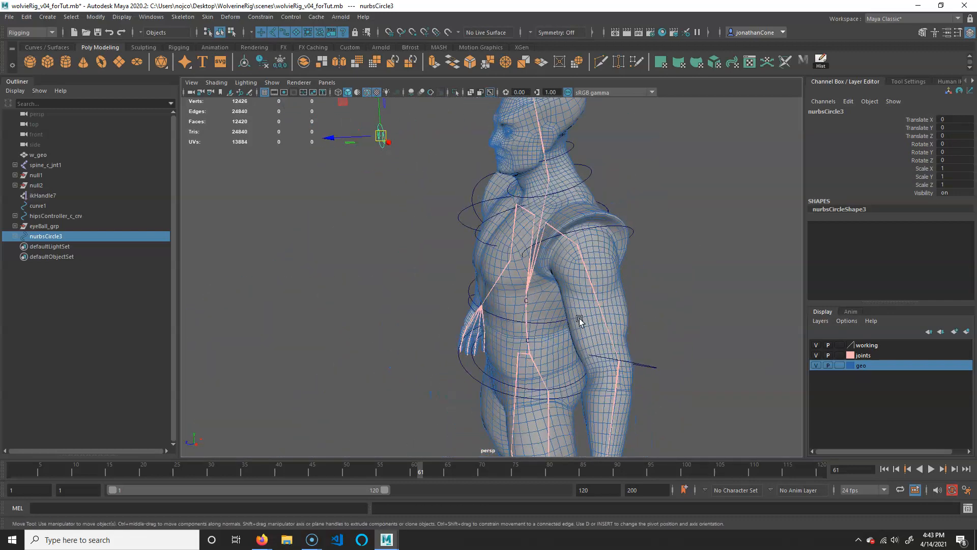
{"action": "scroll", "coordinate": [580, 319], "scroll_direction": "down", "scroll_amount": 4}
{"action": "left_click_drag", "start_coordinate": [460, 305], "coordinate": [501, 305], "text": "alt"}
{"action": "mouse_move", "coordinate": [436, 199]}
{"action": "left_mouse_down"}
{"action": "mouse_move", "coordinate": [496, 163]}
{"action": "mouse_move", "coordinate": [434, 182]}
{"action": "left_mouse_up"}
{"action": "key", "text": "ctrl+z"}
Inspect the full character rig from several angles and save the scene.
{"action": "left_click_drag", "start_coordinate": [383, 263], "coordinate": [374, 255], "text": "alt"}
{"action": "right_click_drag", "start_coordinate": [377, 253], "coordinate": [394, 224], "text": "alt"}
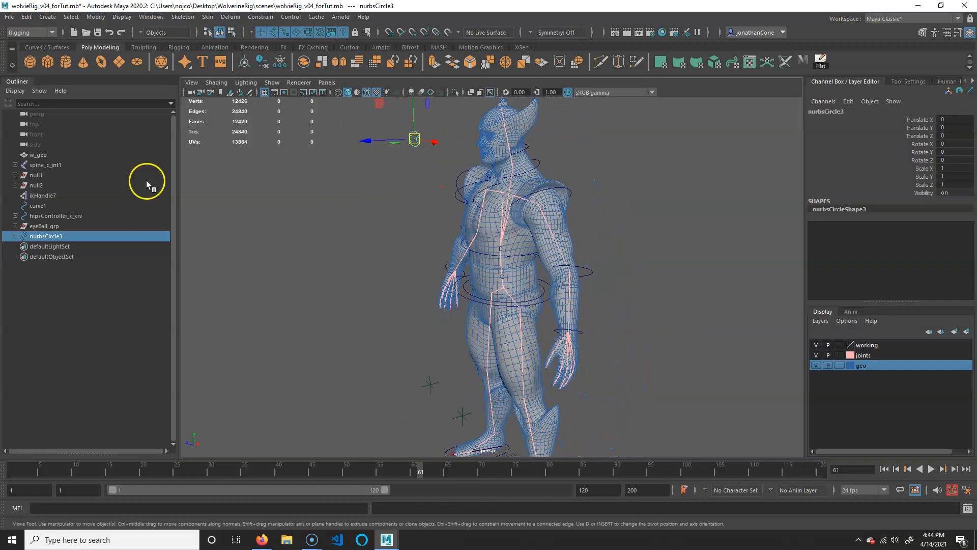
{"action": "left_click_drag", "start_coordinate": [452, 315], "coordinate": [504, 300], "text": "alt"}
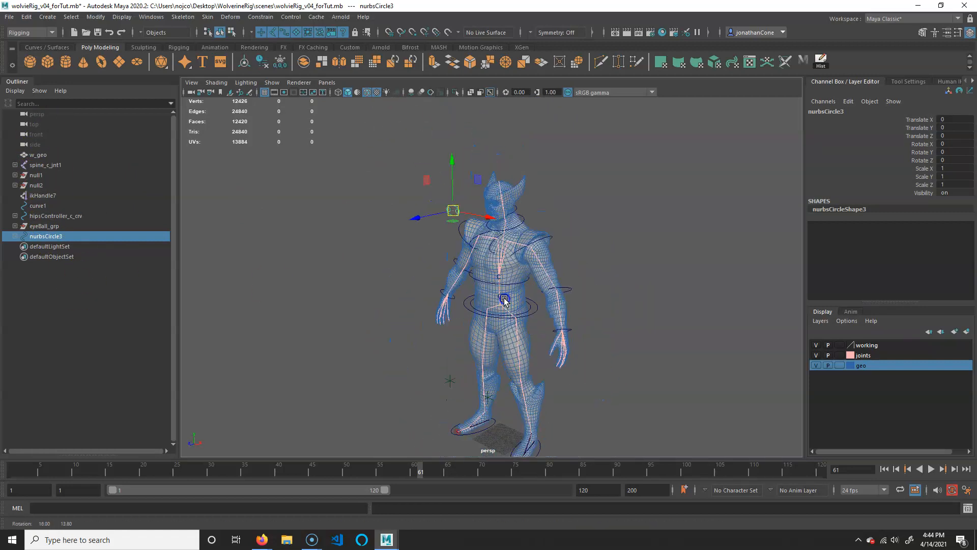
{"action": "right_click_drag", "start_coordinate": [389, 301], "coordinate": [585, 312], "text": "alt"}
{"action": "left_click_drag", "start_coordinate": [478, 300], "coordinate": [592, 300], "text": "alt"}
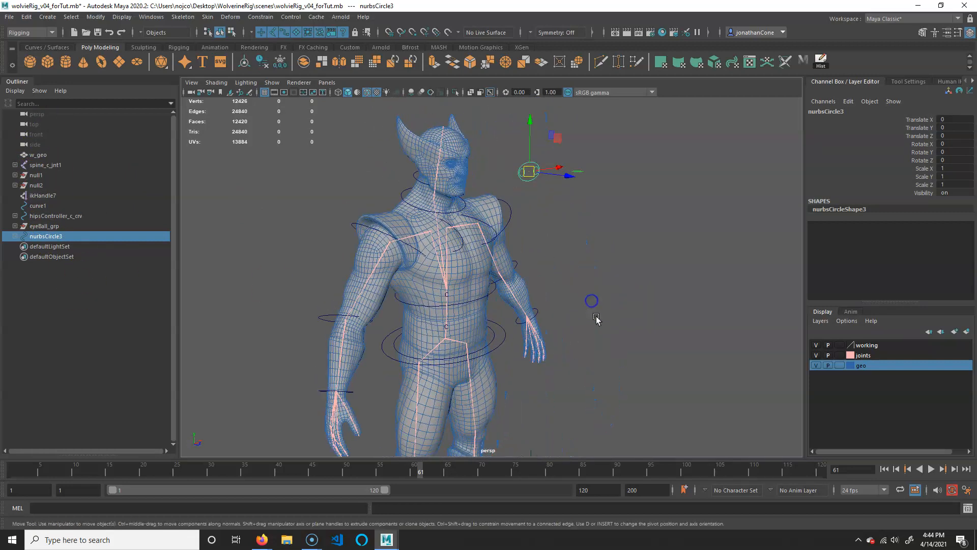
{"action": "right_click_drag", "start_coordinate": [596, 319], "coordinate": [466, 333], "text": "alt"}
{"action": "middle_click_drag", "start_coordinate": [465, 333], "coordinate": [492, 329], "text": "alt"}
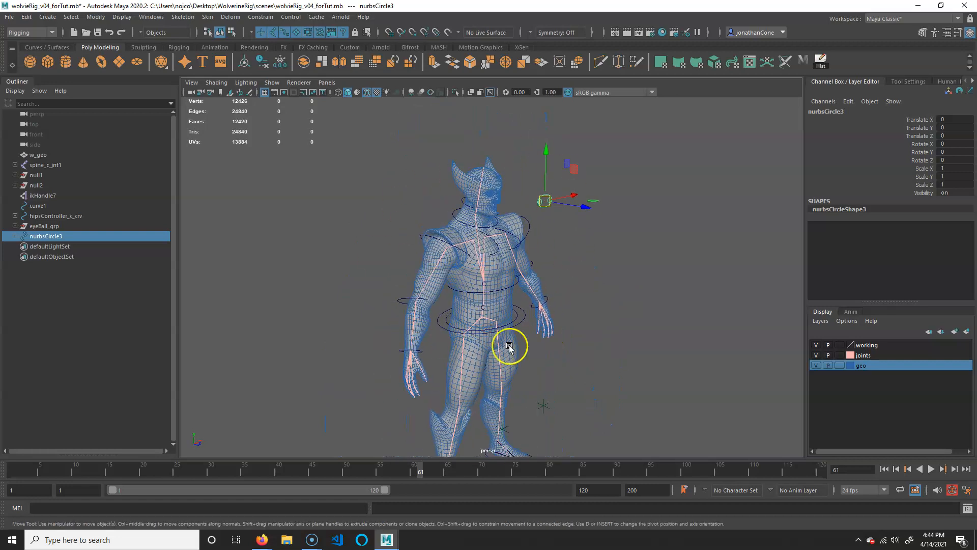
{"action": "right_click_drag", "start_coordinate": [525, 251], "coordinate": [570, 275], "text": "alt"}
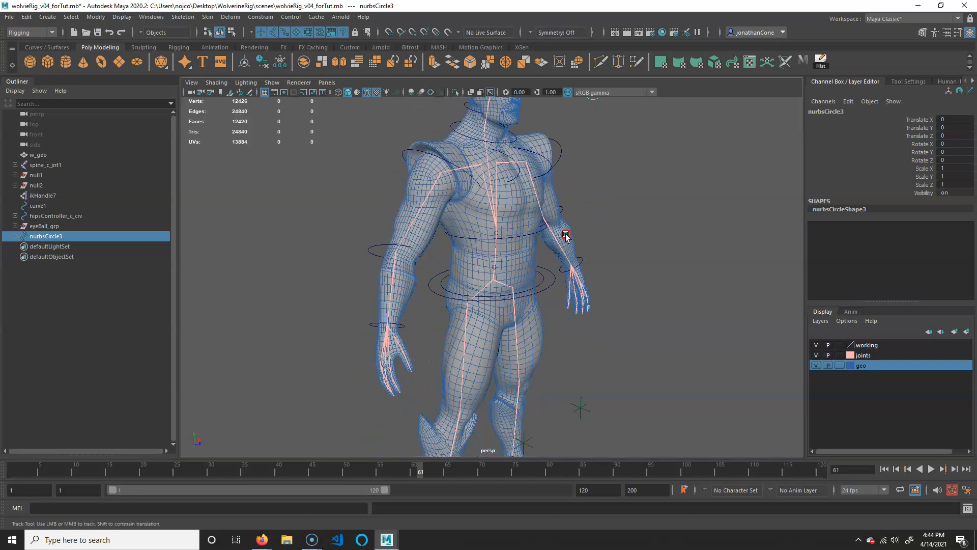
{"action": "right_click_drag", "start_coordinate": [576, 358], "coordinate": [534, 371], "text": "alt"}
{"action": "middle_click_drag", "start_coordinate": [535, 371], "coordinate": [541, 343], "text": "alt"}
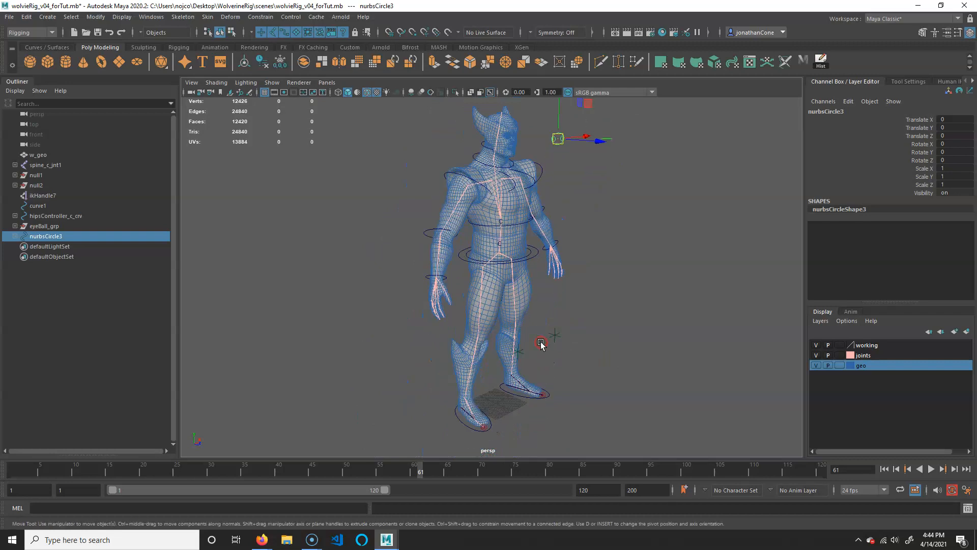
{"action": "left_click_drag", "start_coordinate": [539, 288], "coordinate": [600, 286], "text": "alt"}
{"action": "right_click_drag", "start_coordinate": [600, 286], "coordinate": [576, 318], "text": "alt"}
{"action": "key", "text": "ctrl+s"}
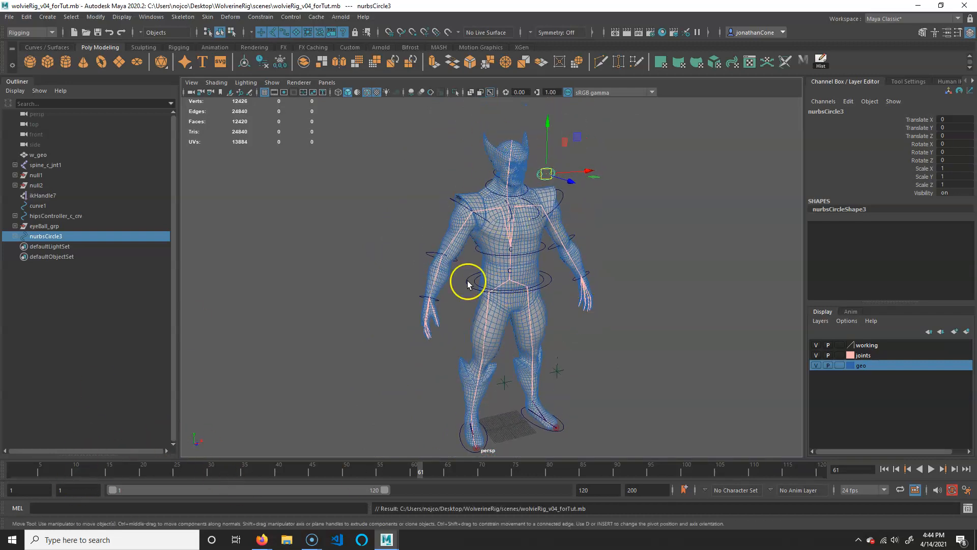